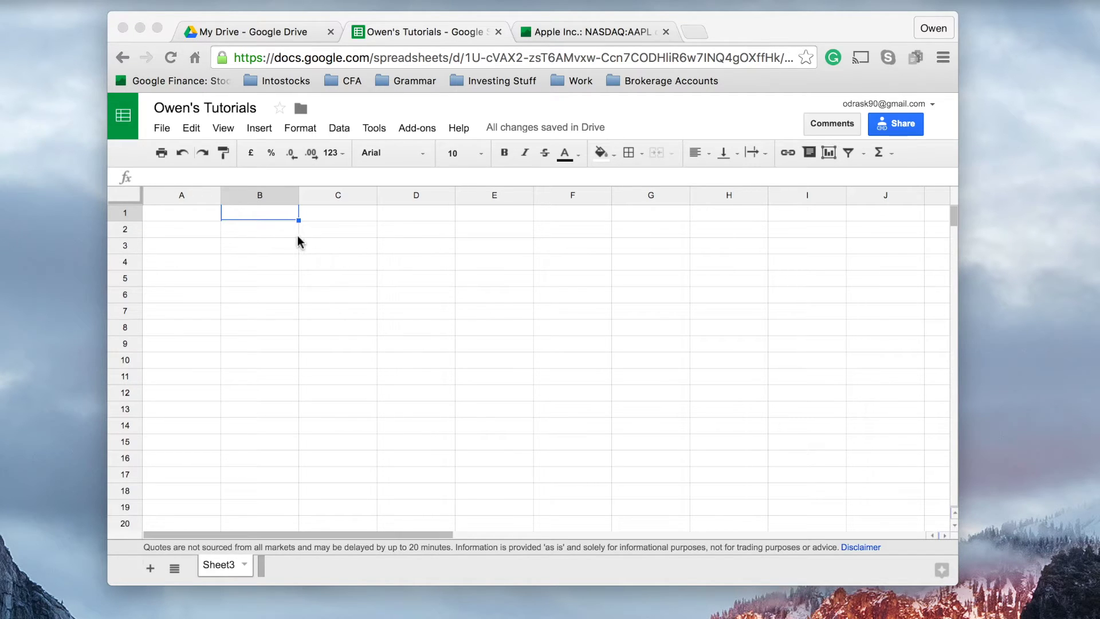
Select cell B2 of the blank Owen's Tutorials sheet for the first formula.
click(270, 230)
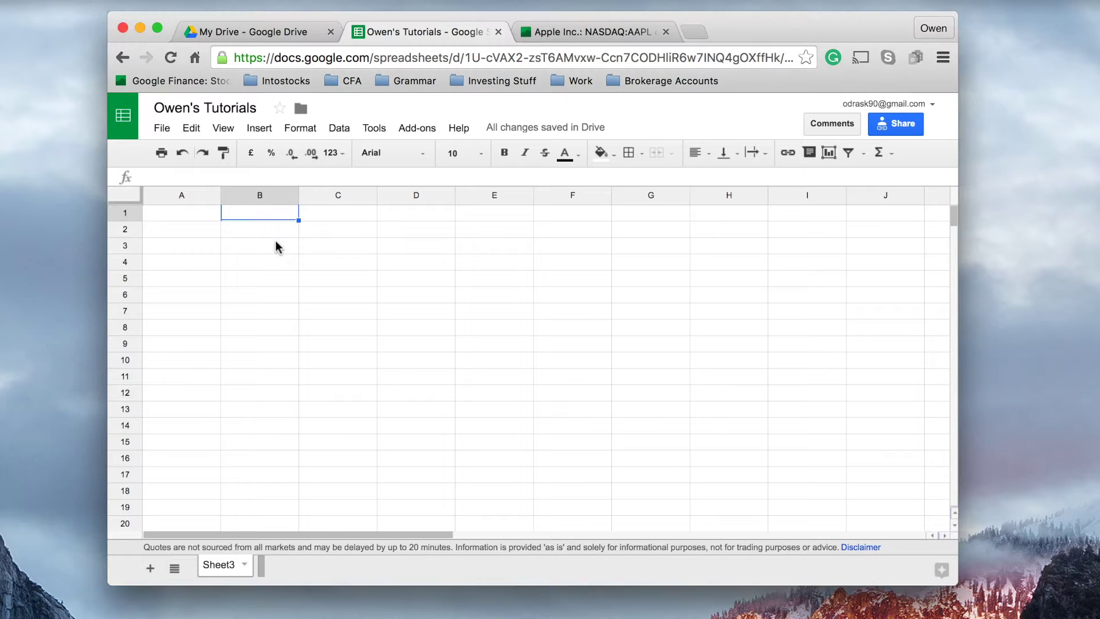
click(276, 237)
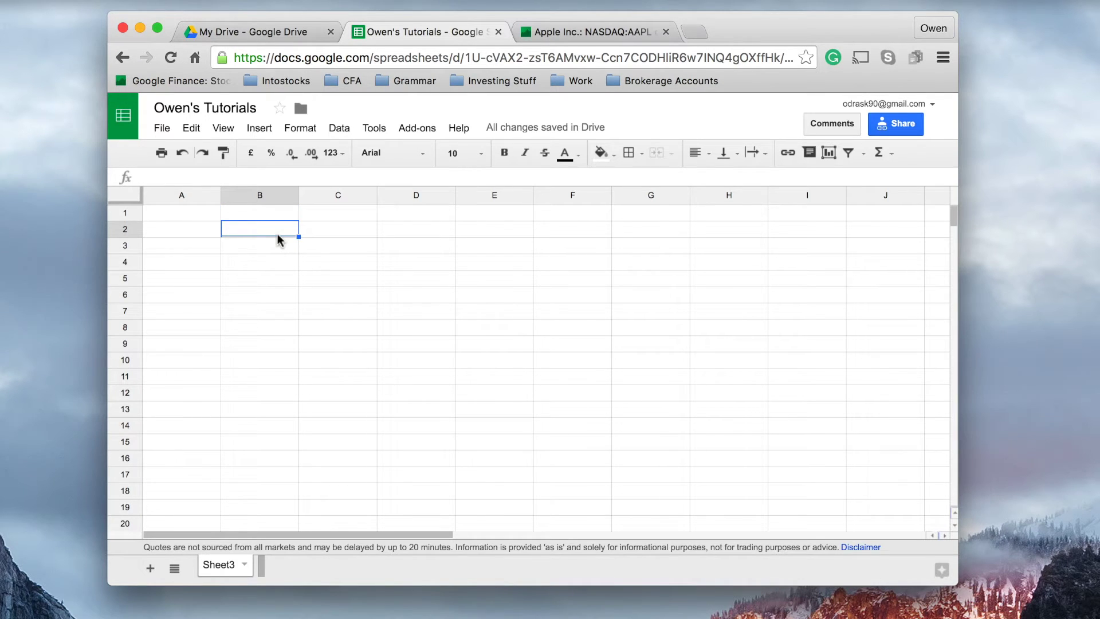
text(=)
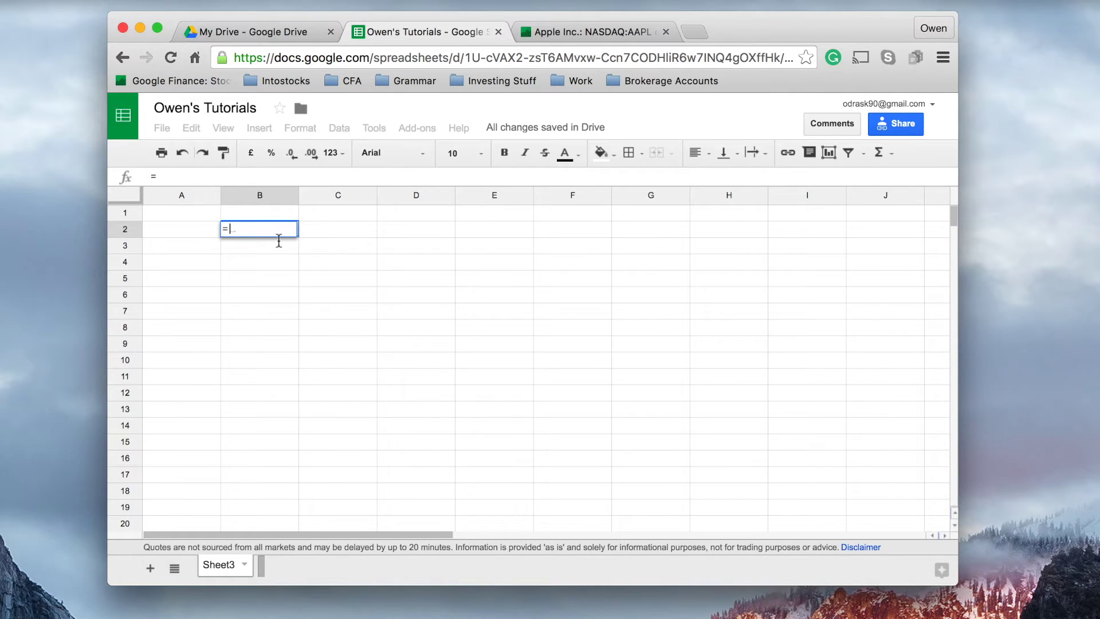
text(sum)
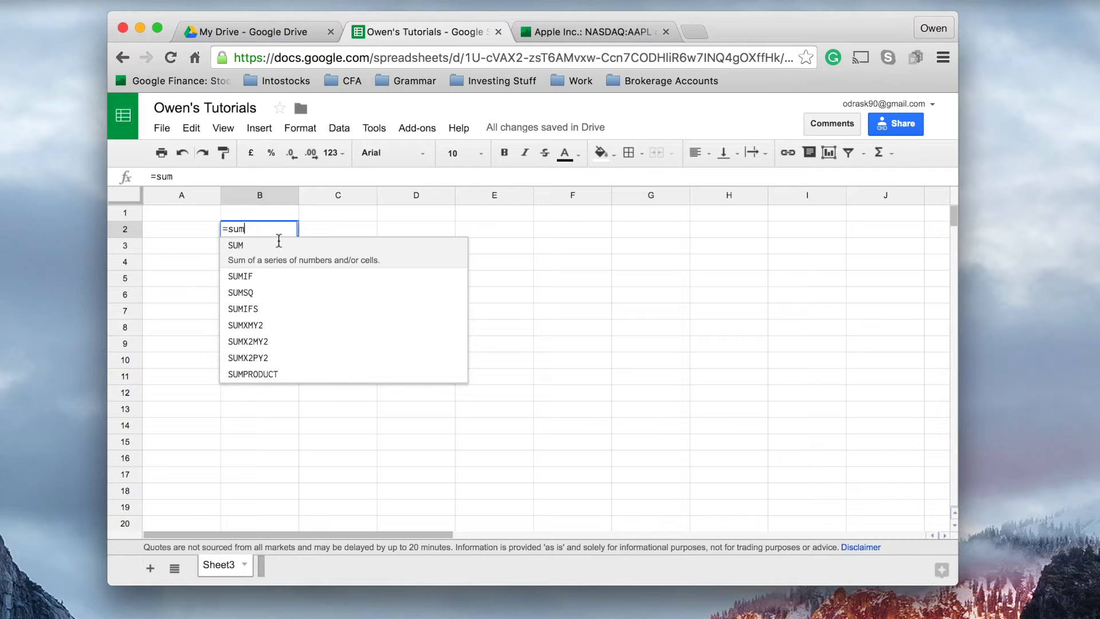
text(())
key(BackSpace)
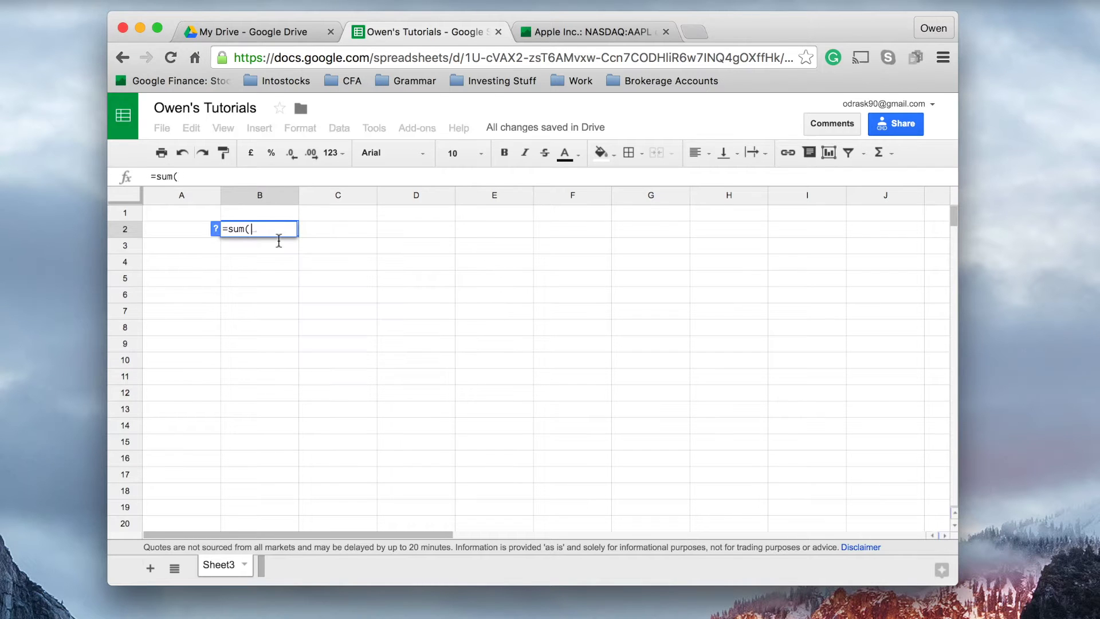
key(BackSpace)
key(BackSpace)
key(BackSpace)
key(BackSpace)
text(averaeg)
key(BackSpace)
key(BackSpace)
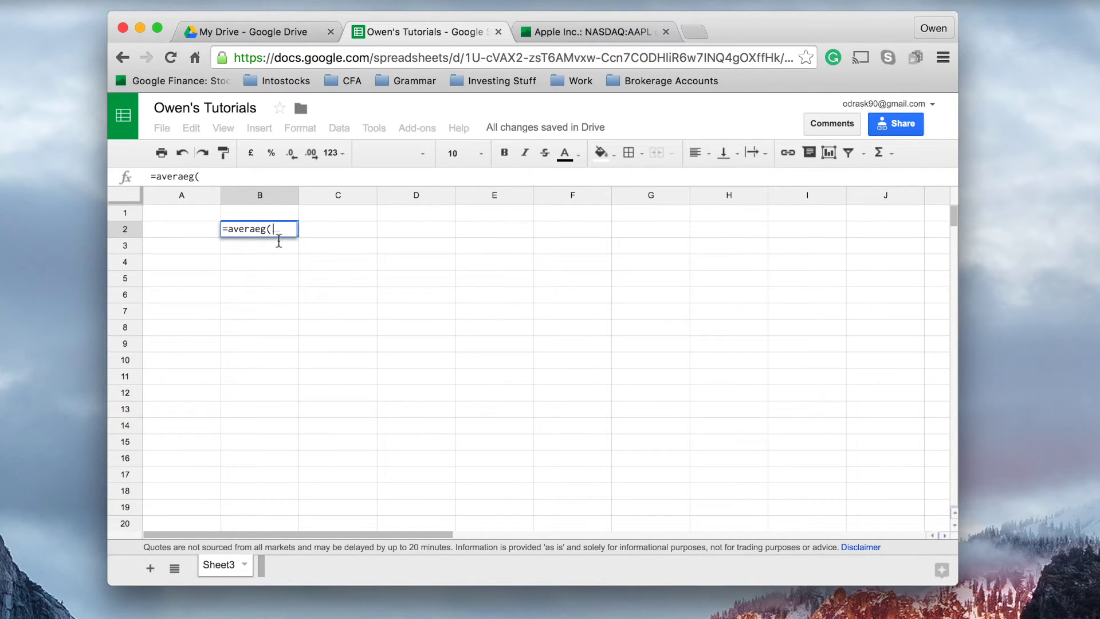
text(ge()
key(BackSpace)
key(BackSpace)
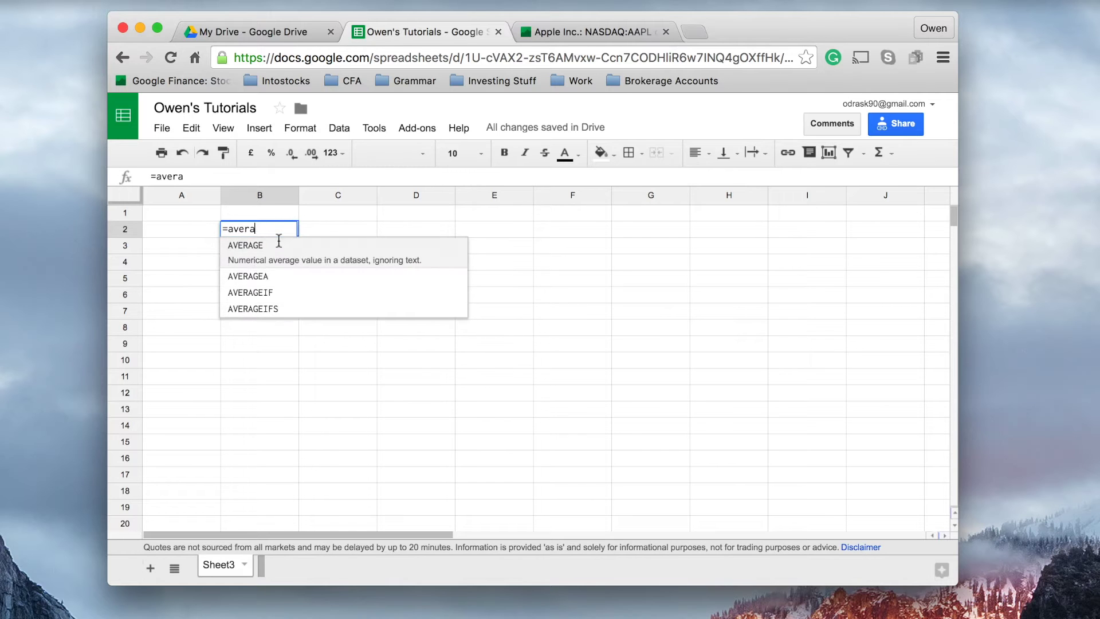
key(BackSpace)
key(BackSpace)
key(BackSpace)
key(BackSpace)
key(BackSpace)
text(hou)
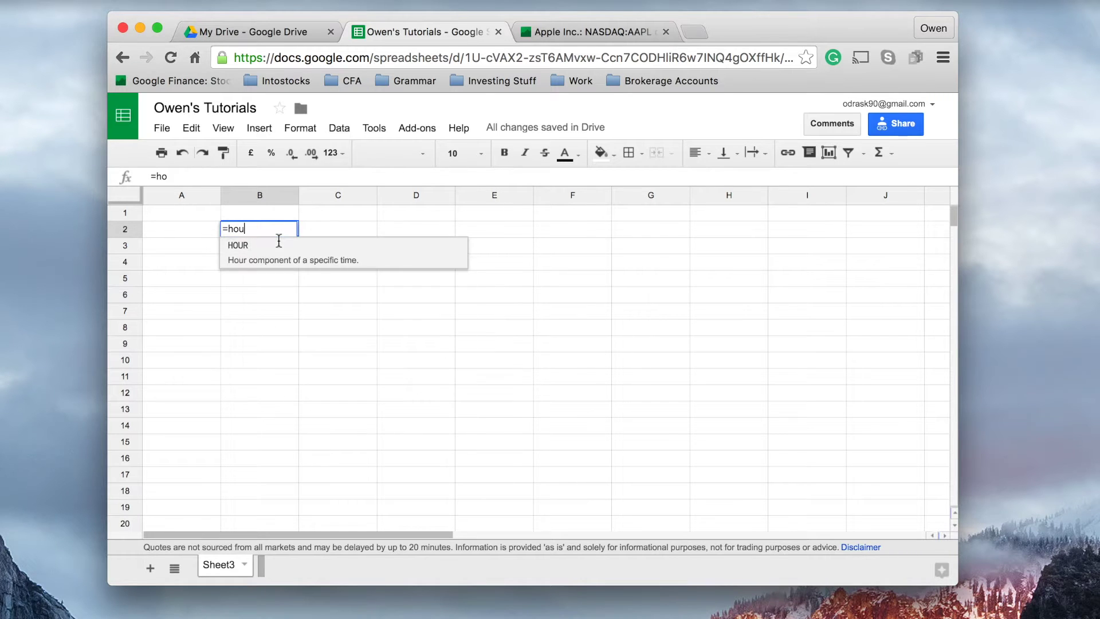
text(r()
key(BackSpace)
key(BackSpace)
key(BackSpace)
key(BackSpace)
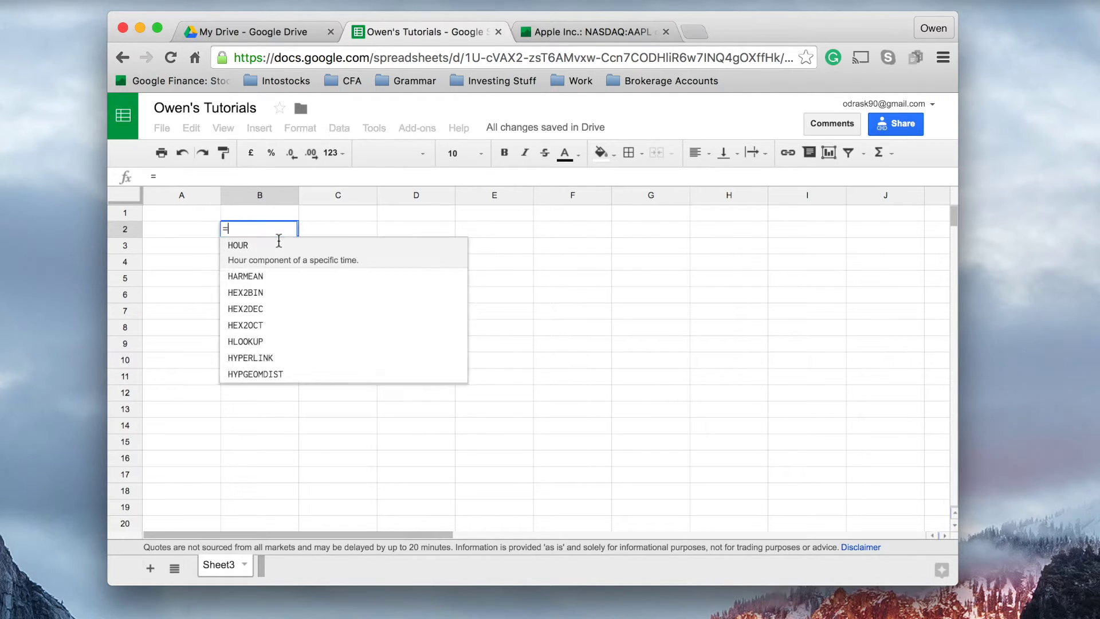
key(BackSpace)
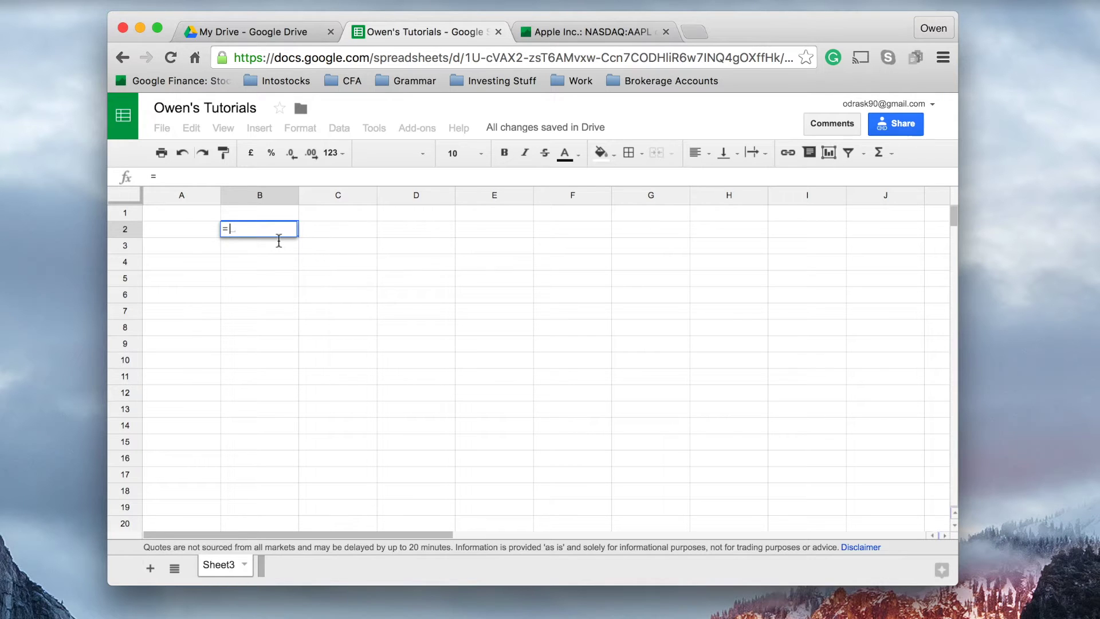
text(goog)
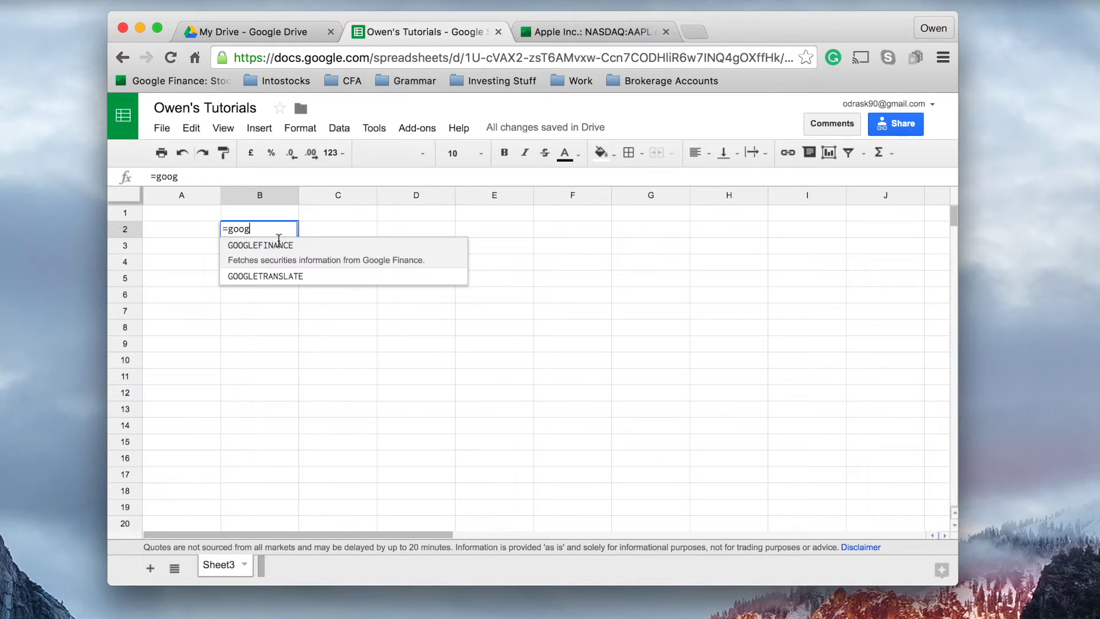
text(lefinan)
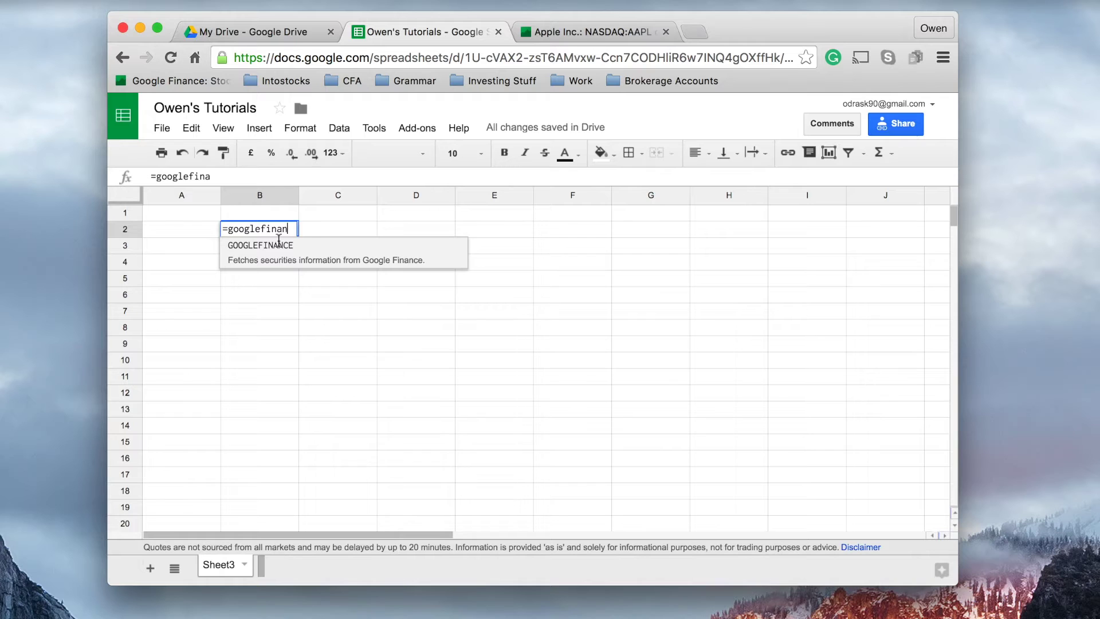
text(ce)
key(Escape)
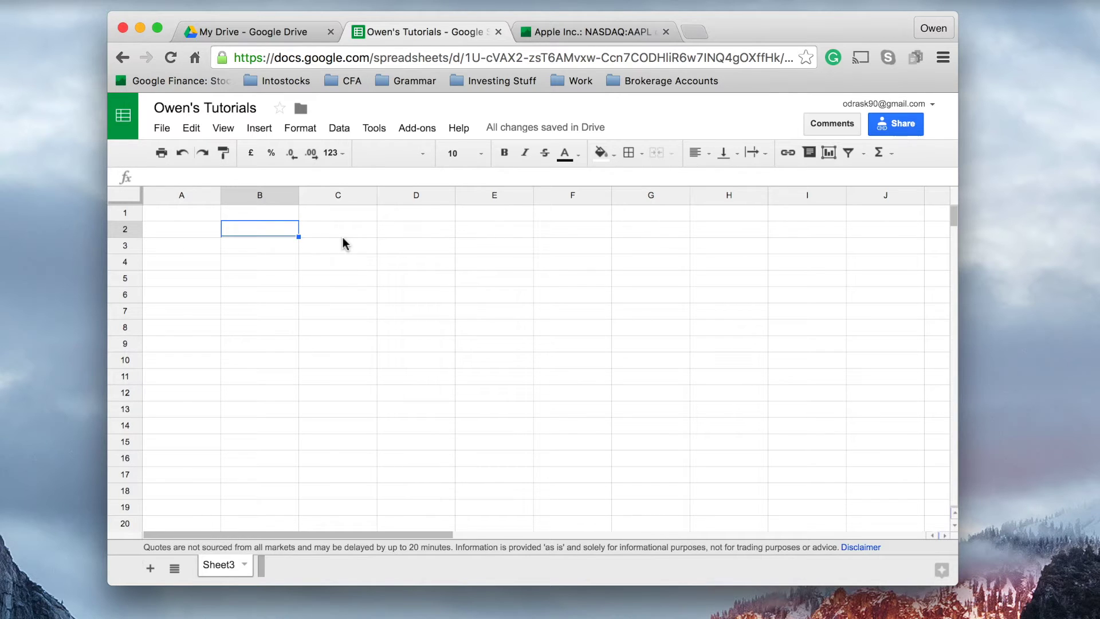
click(552, 37)
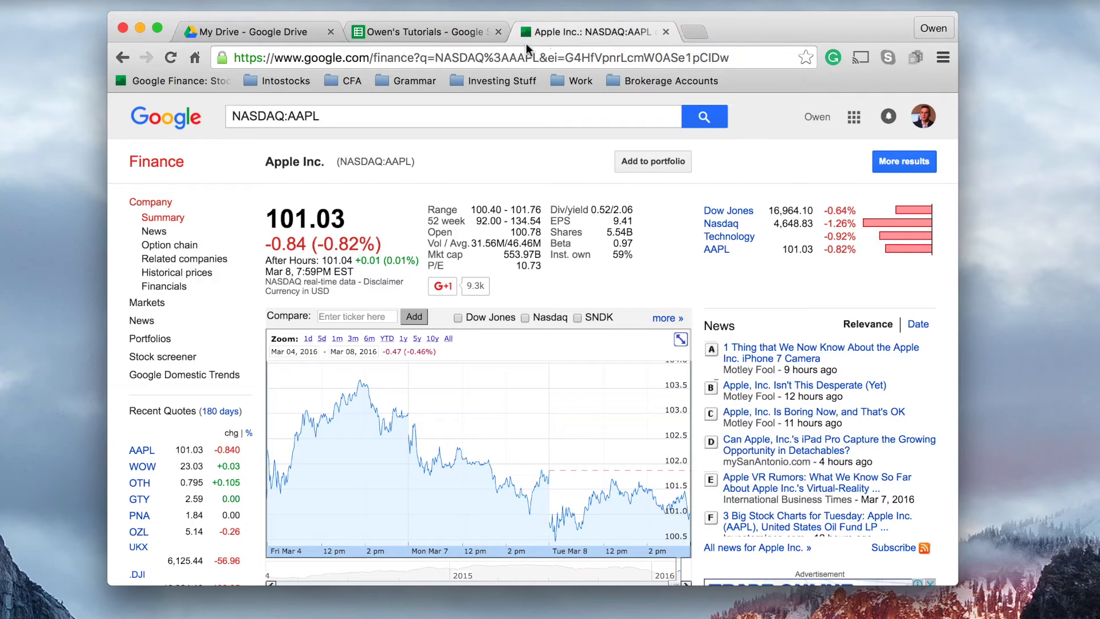
Examine the quote page's address, the Apple Inc. name and the NASDAQ: AAPL symbol parts.
click(288, 65)
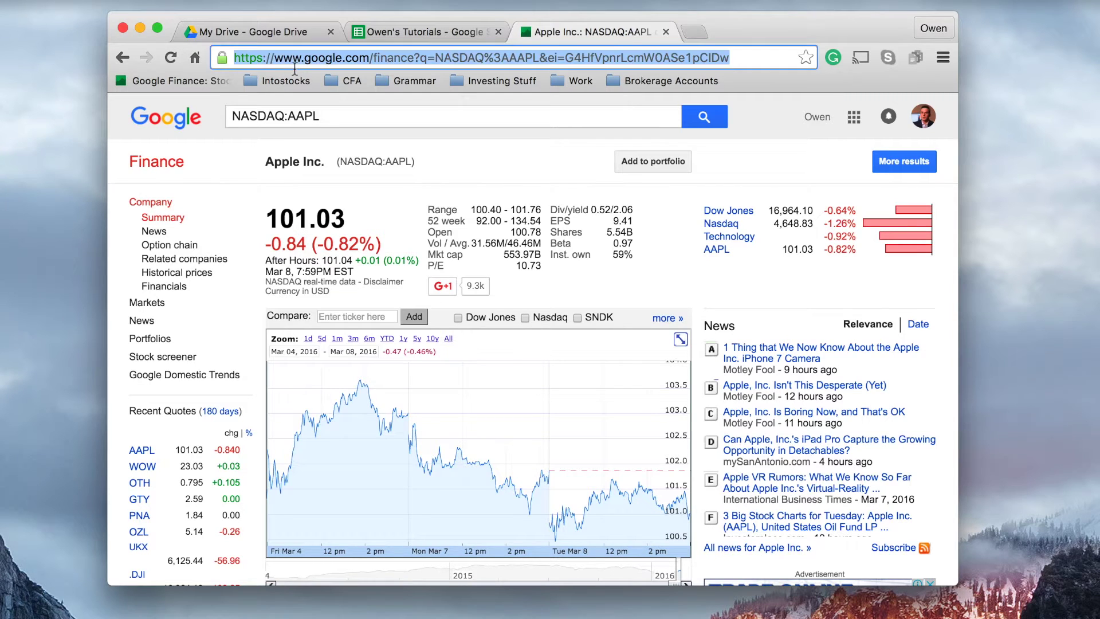
click(295, 66)
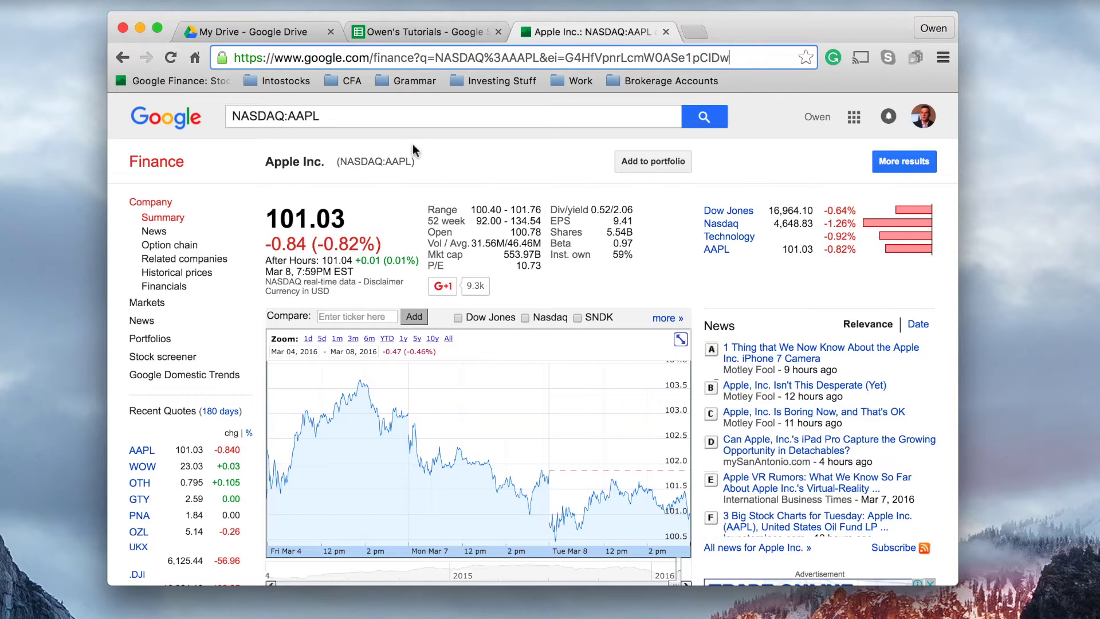
drag(266, 170, 322, 169)
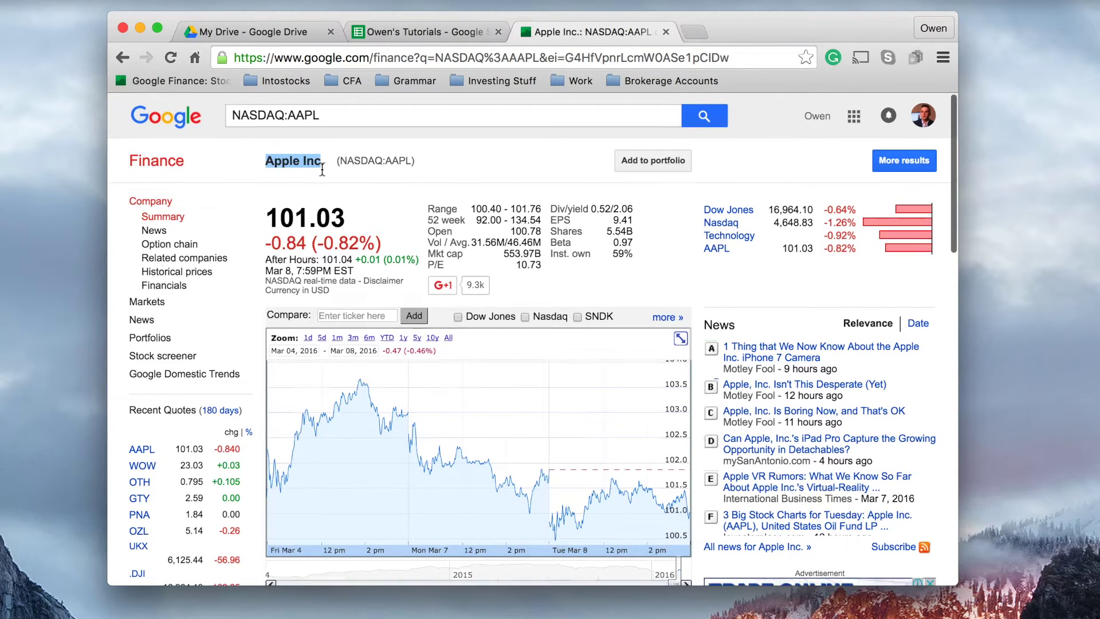
click(323, 169)
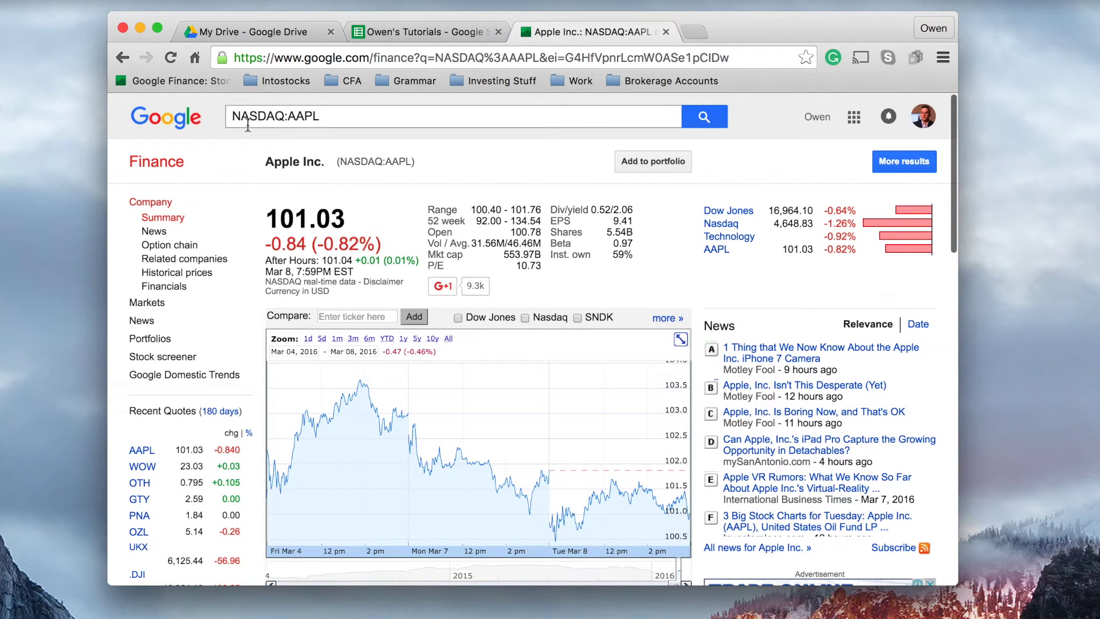
drag(229, 121, 292, 125)
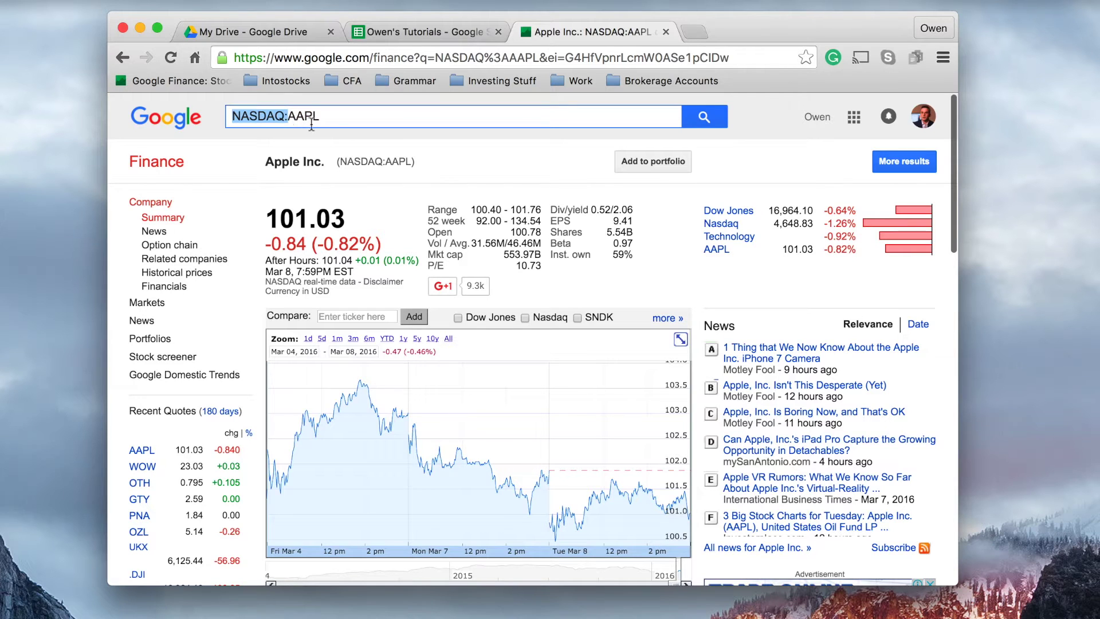
click(292, 125)
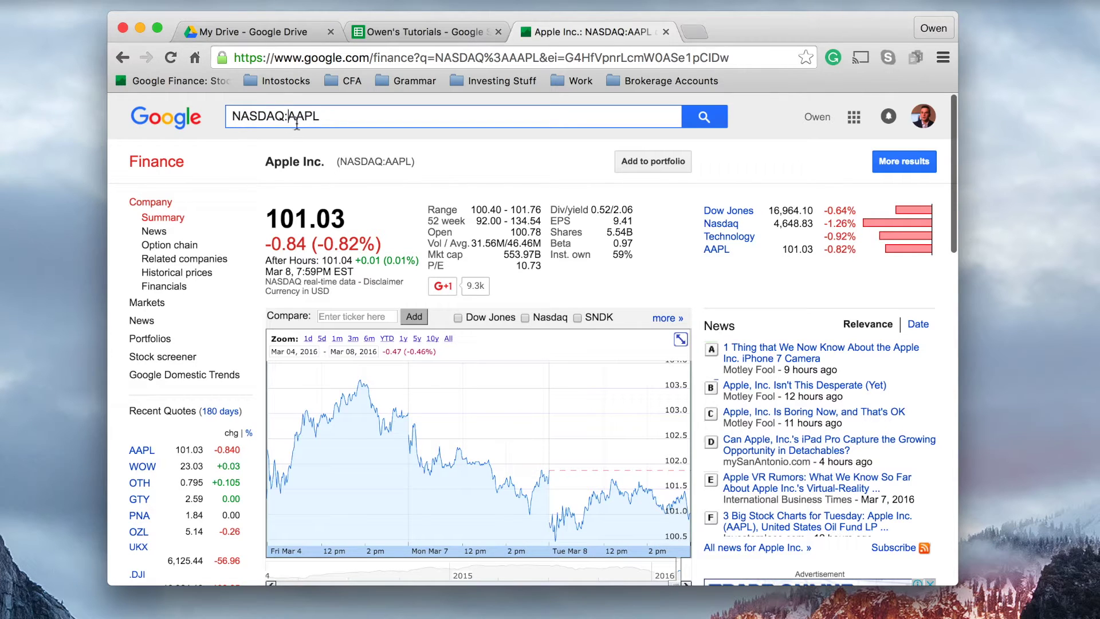
drag(287, 126, 341, 125)
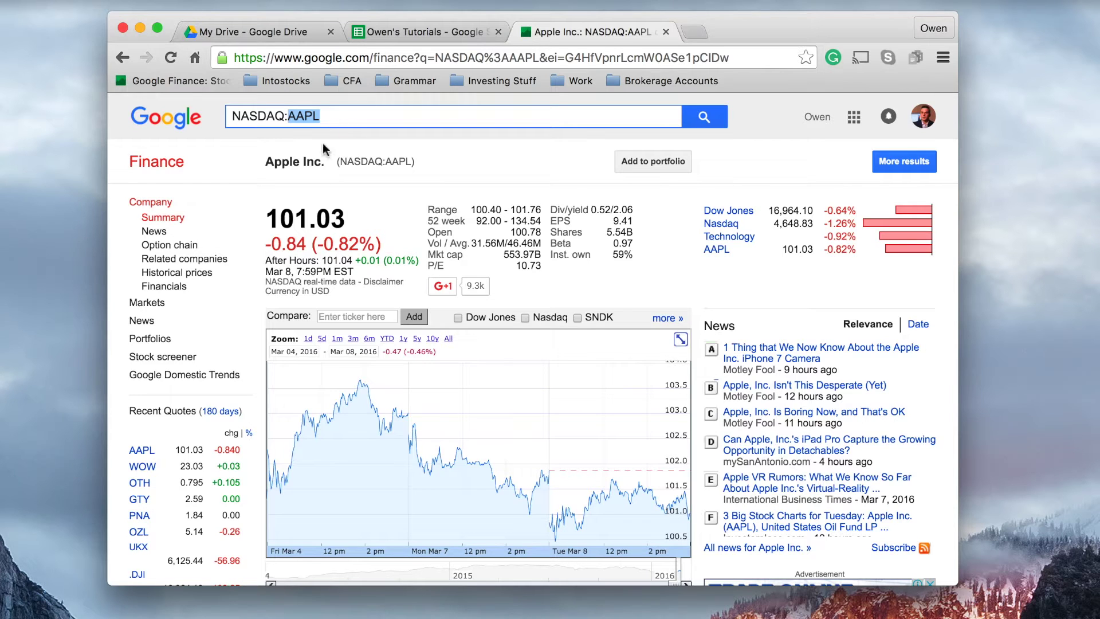
click(285, 121)
Re-examine the NASDAQ:AAPL symbol in the search box, the company name and the share price.
drag(285, 120, 228, 123)
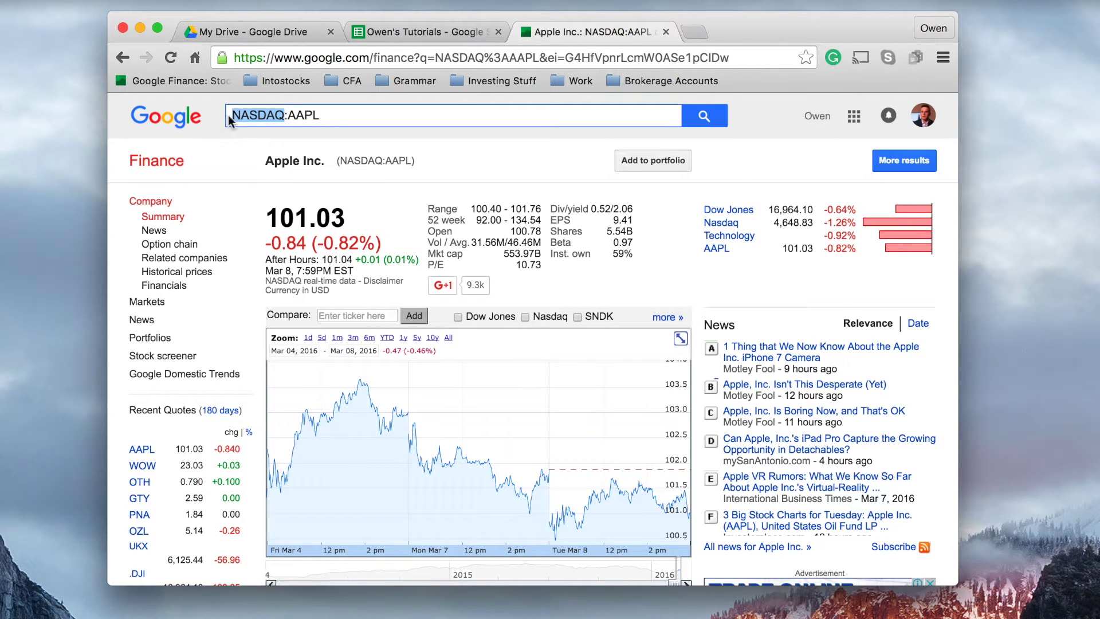
key(super+a)
key(Left)
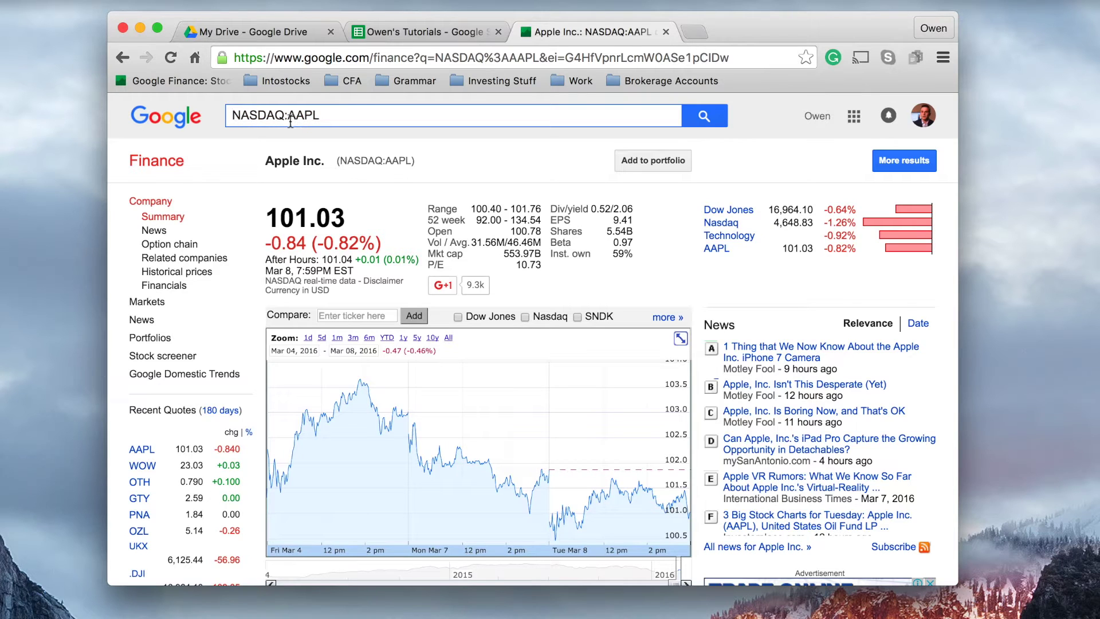
drag(289, 122, 325, 121)
click(269, 167)
click(258, 124)
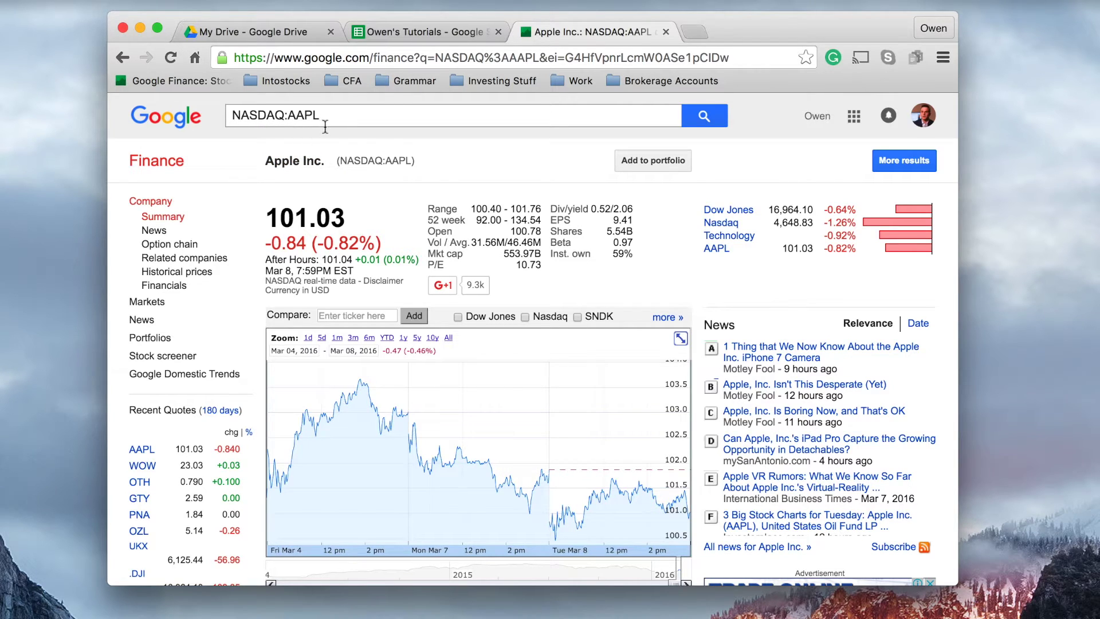
click(465, 176)
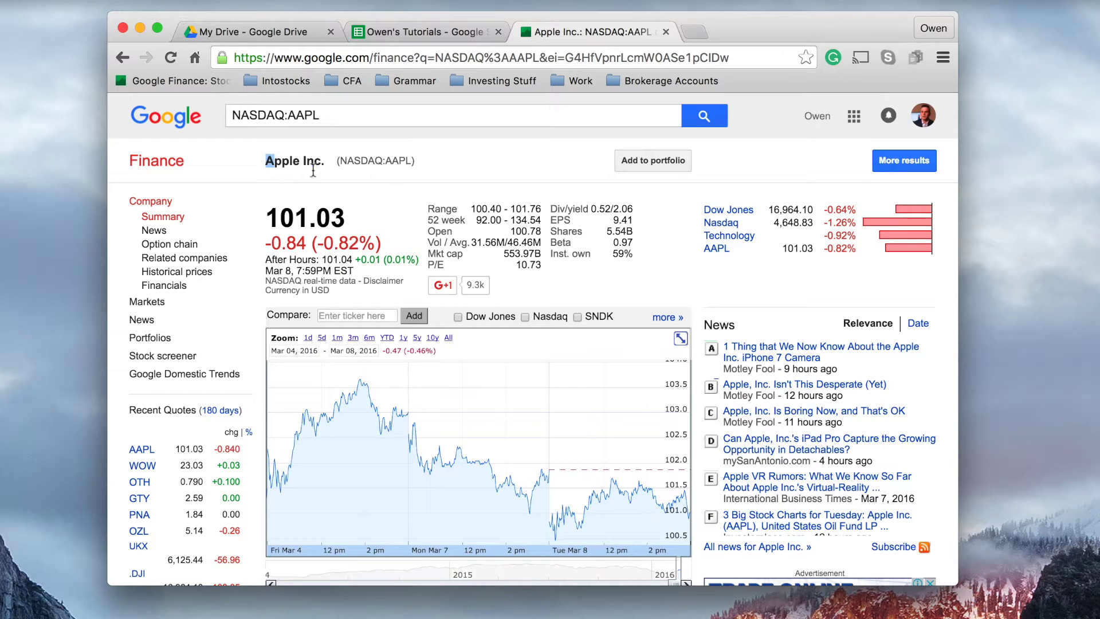
drag(269, 165, 324, 168)
drag(347, 216, 288, 218)
click(424, 200)
Enter =googlefinance("AAPL") in B2 to return 101.03, then bring up the Apple quote page.
click(435, 40)
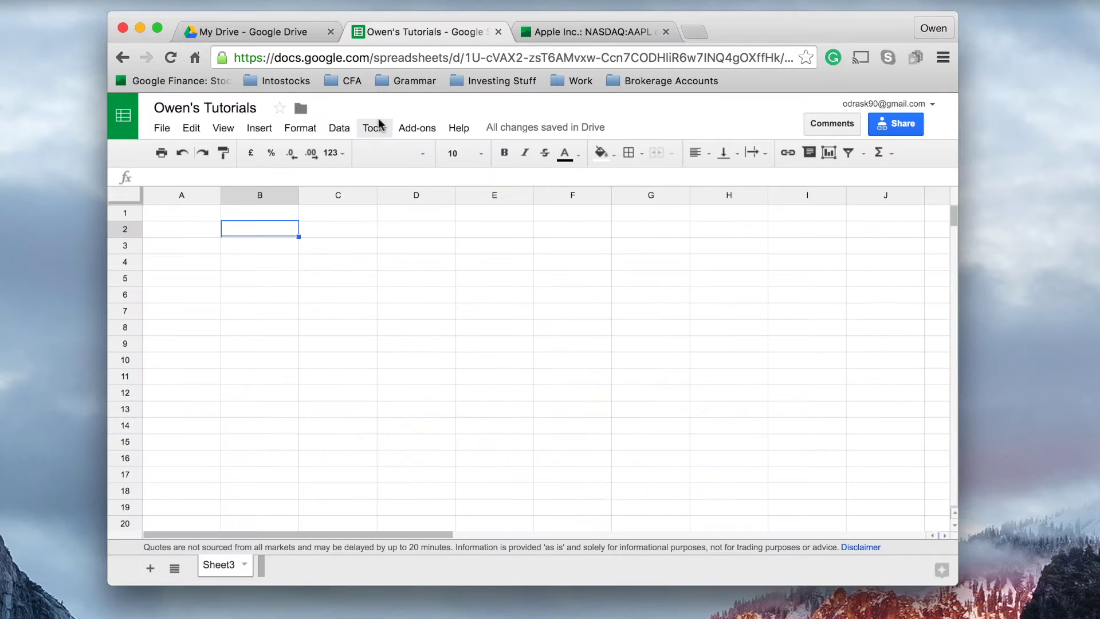
text(=)
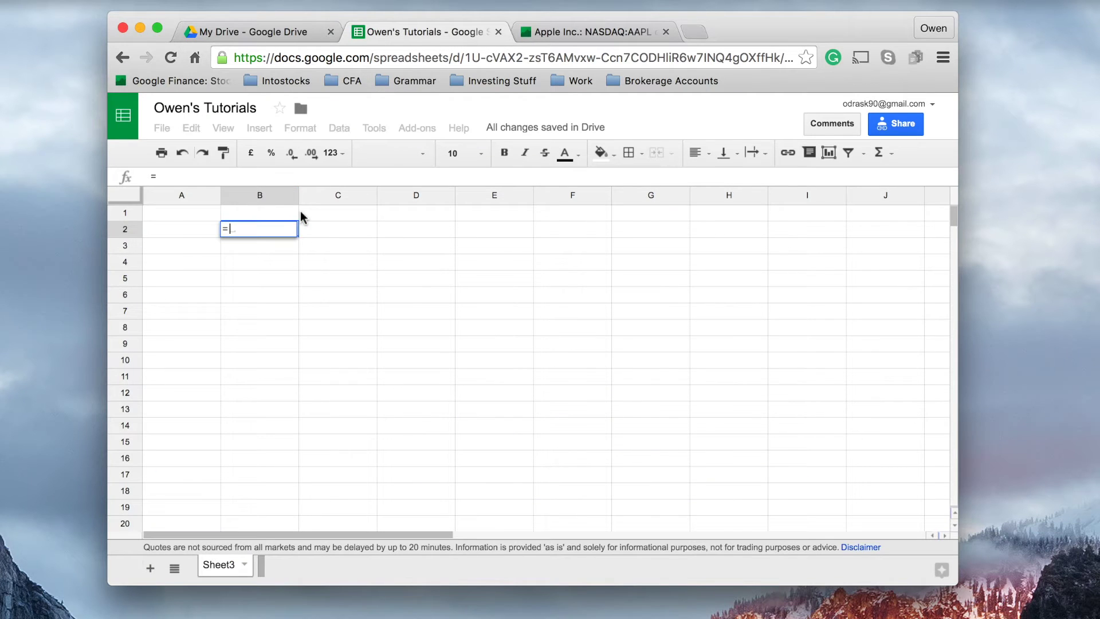
text(goog)
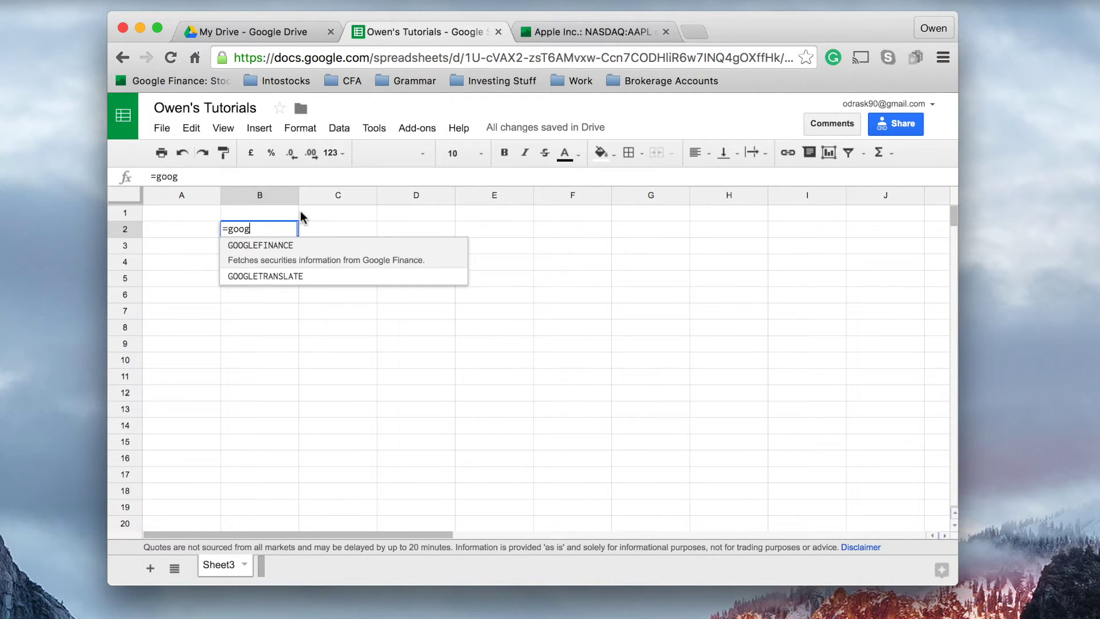
text(lefinance)
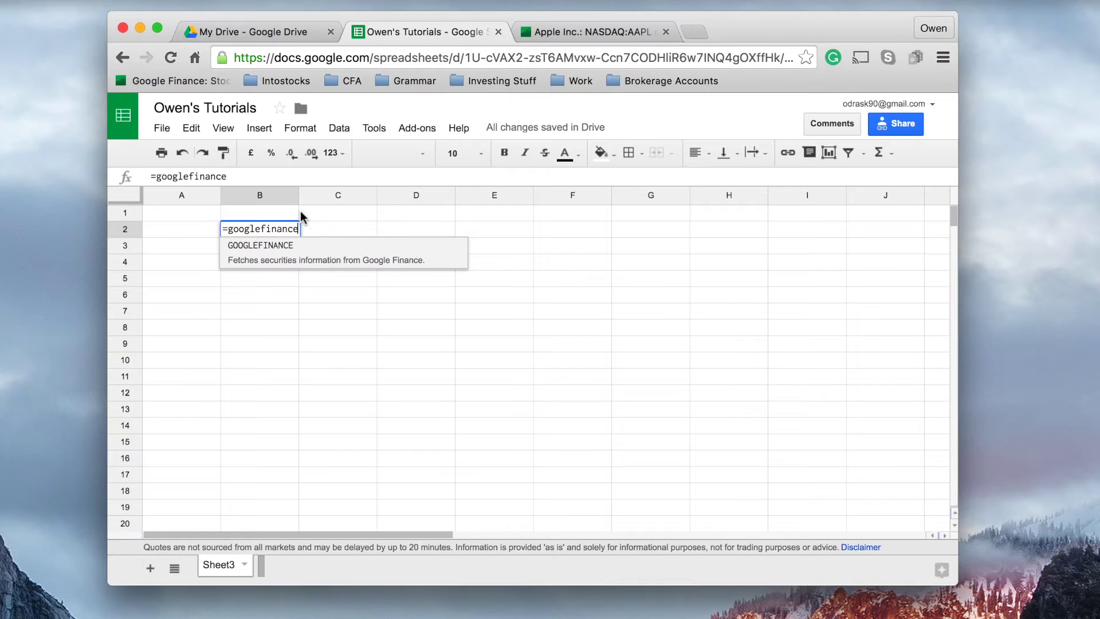
text(()
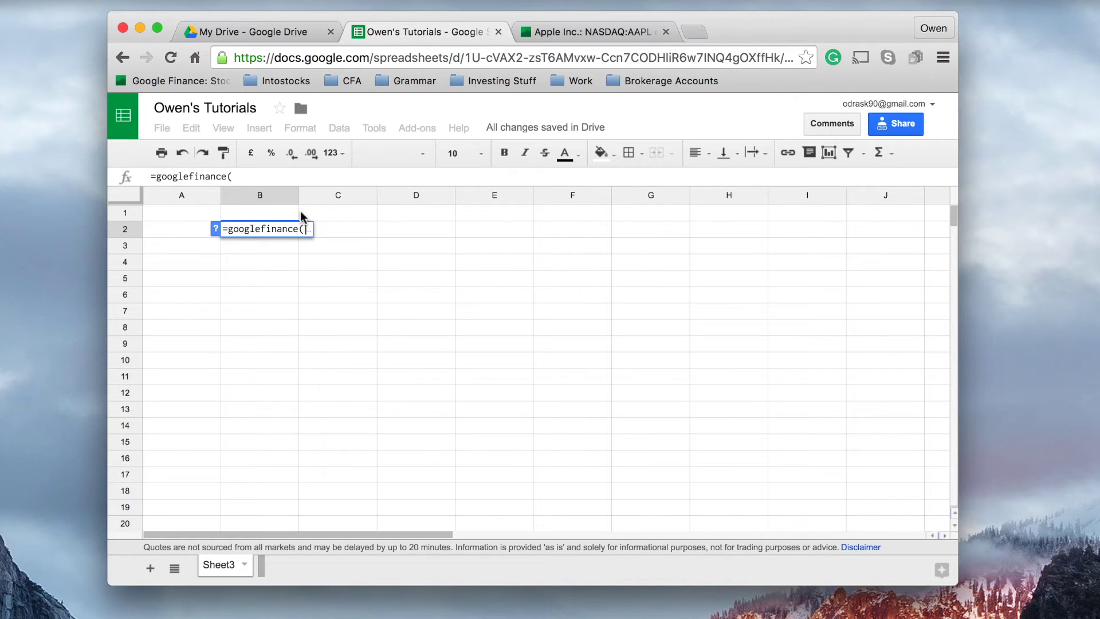
text(")
key(BackSpace)
text(")
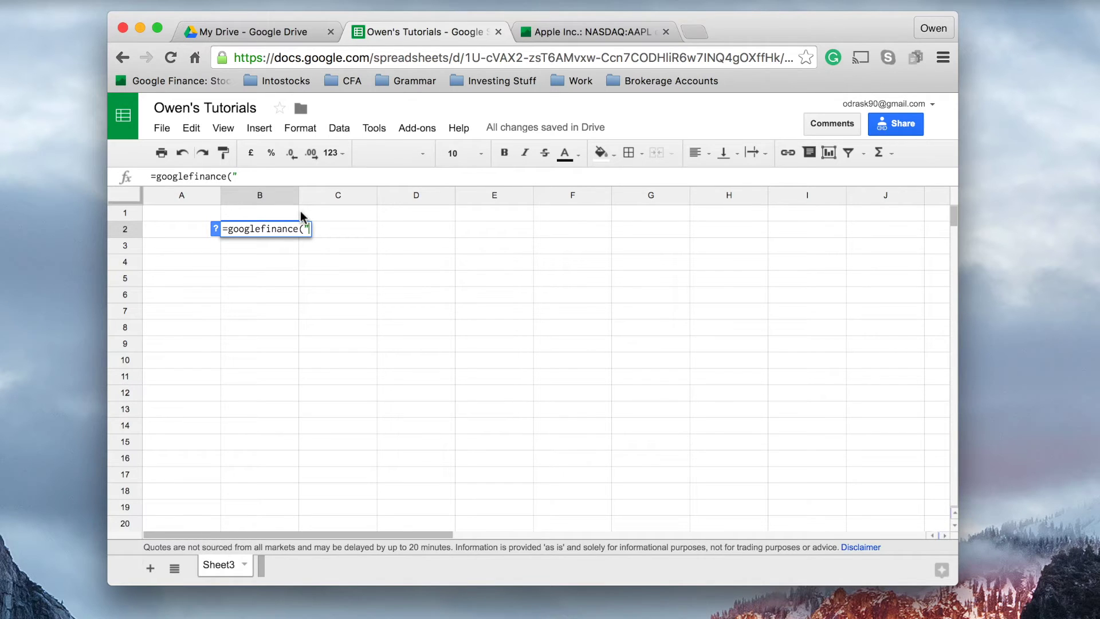
text(AAPL")
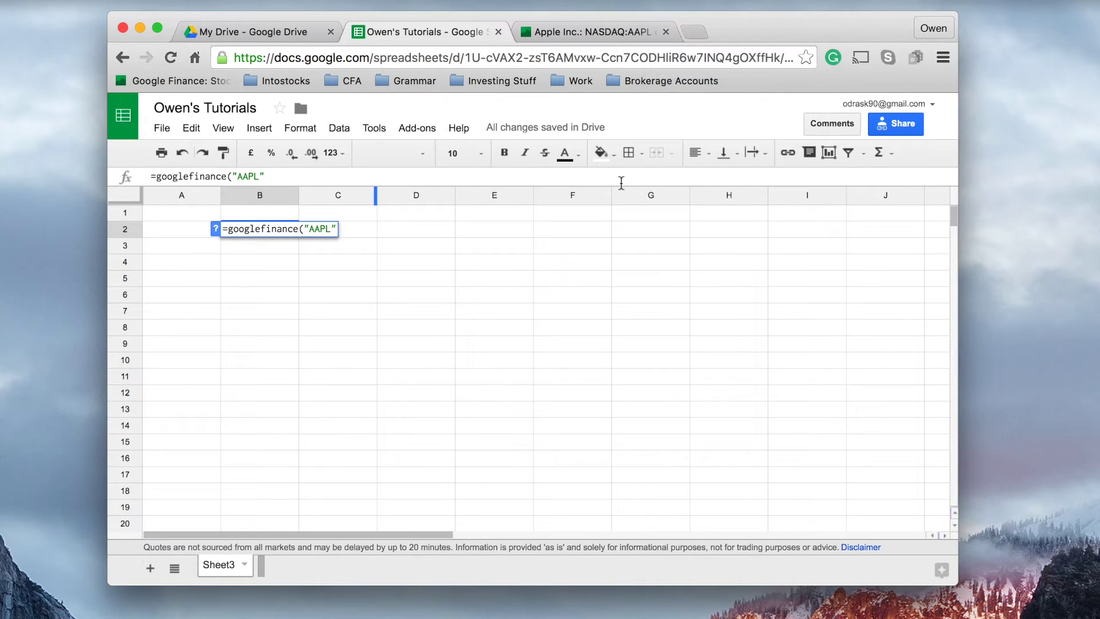
text())
key(Return)
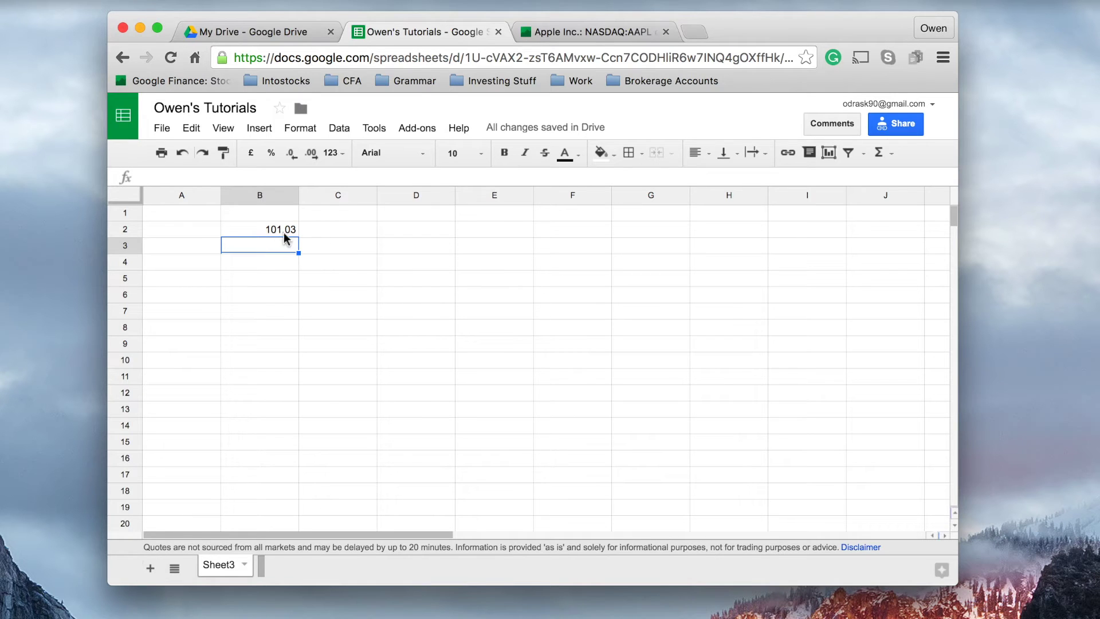
click(542, 37)
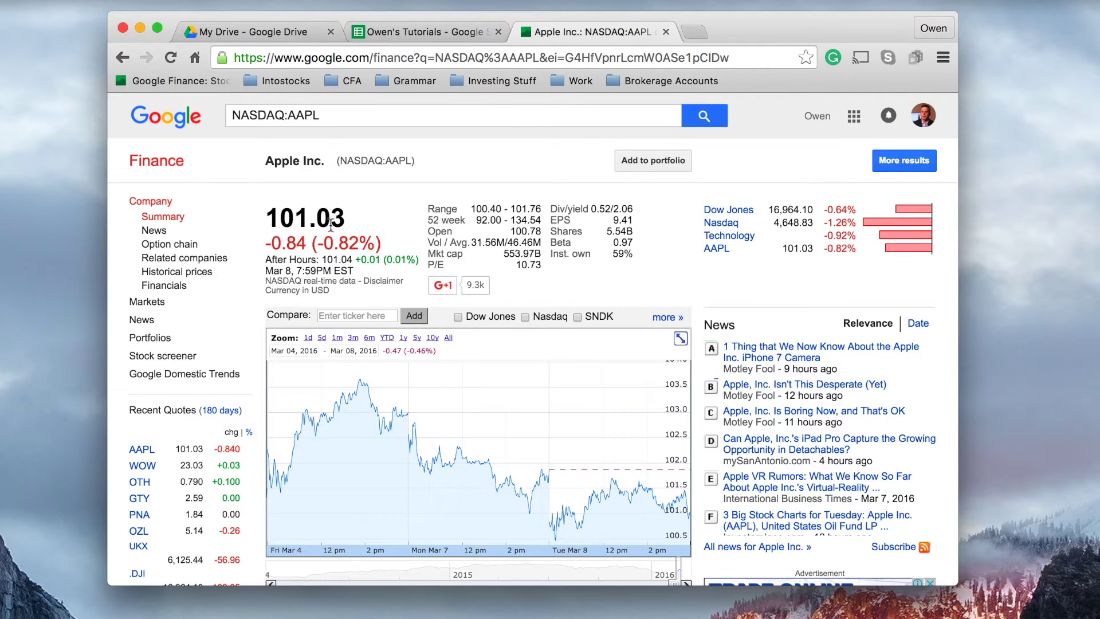
Compare the 101.03 quote with B2's result and return to the Owen's Tutorials sheet.
drag(343, 225, 264, 224)
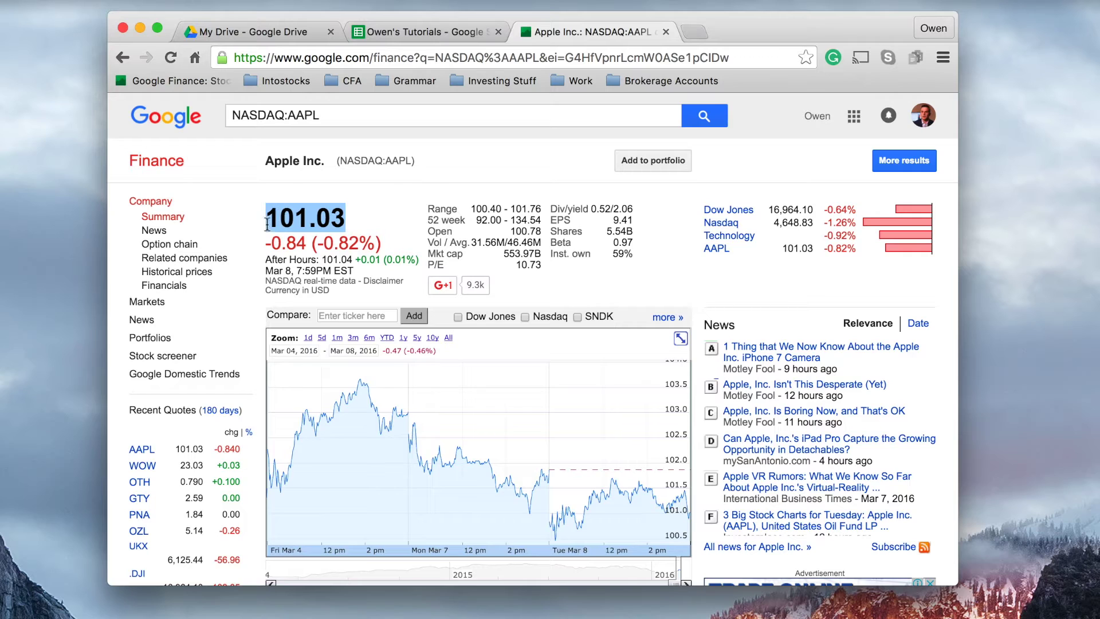
click(494, 166)
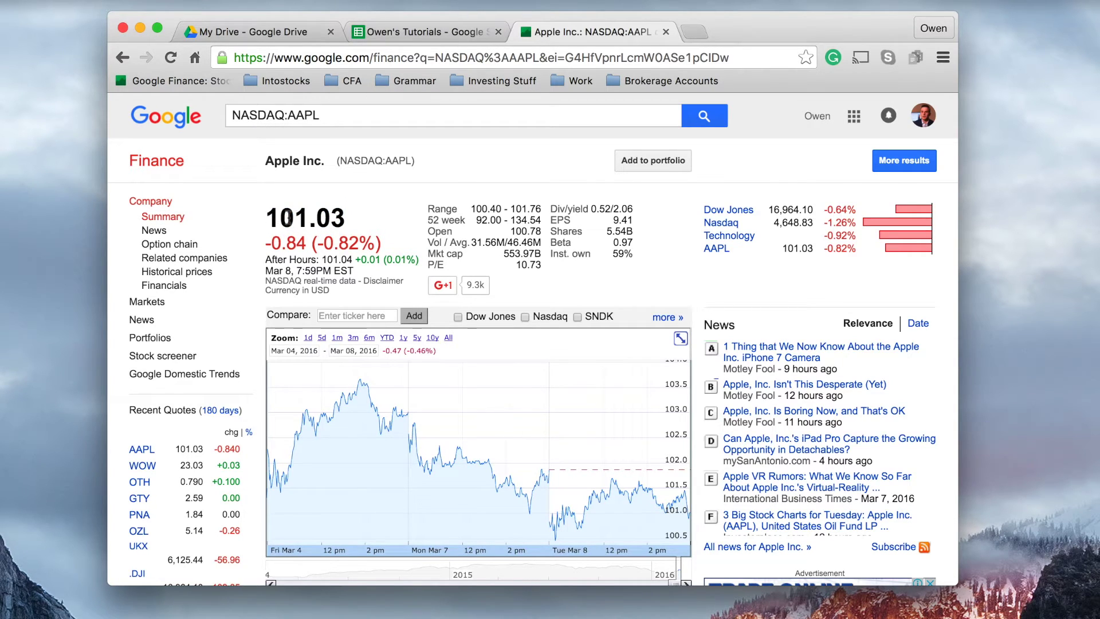
click(438, 36)
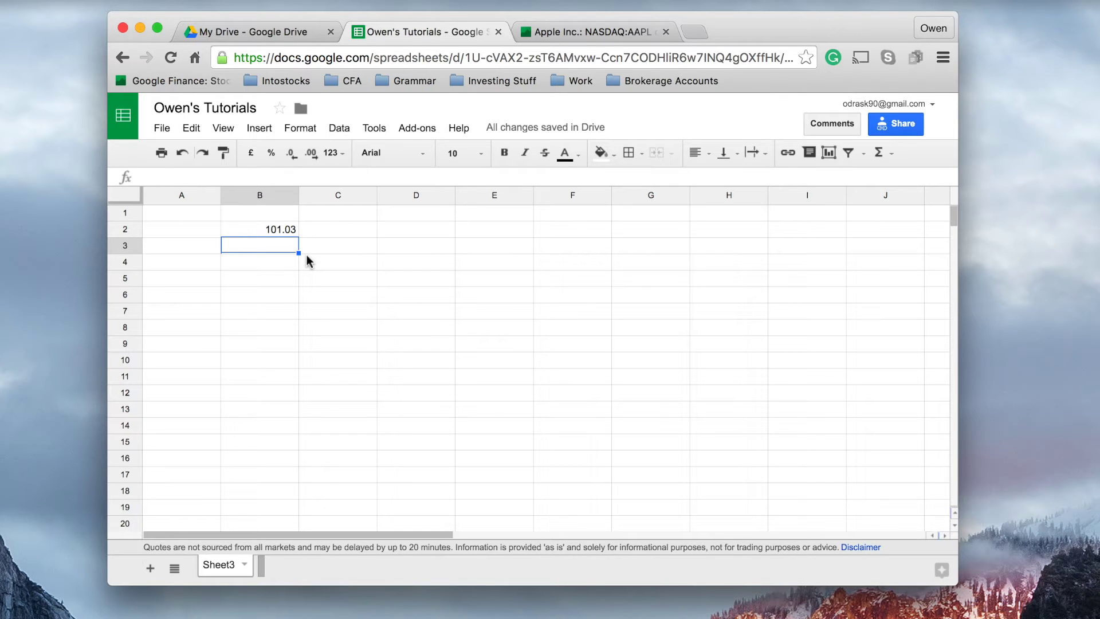
text(=)
text(goo)
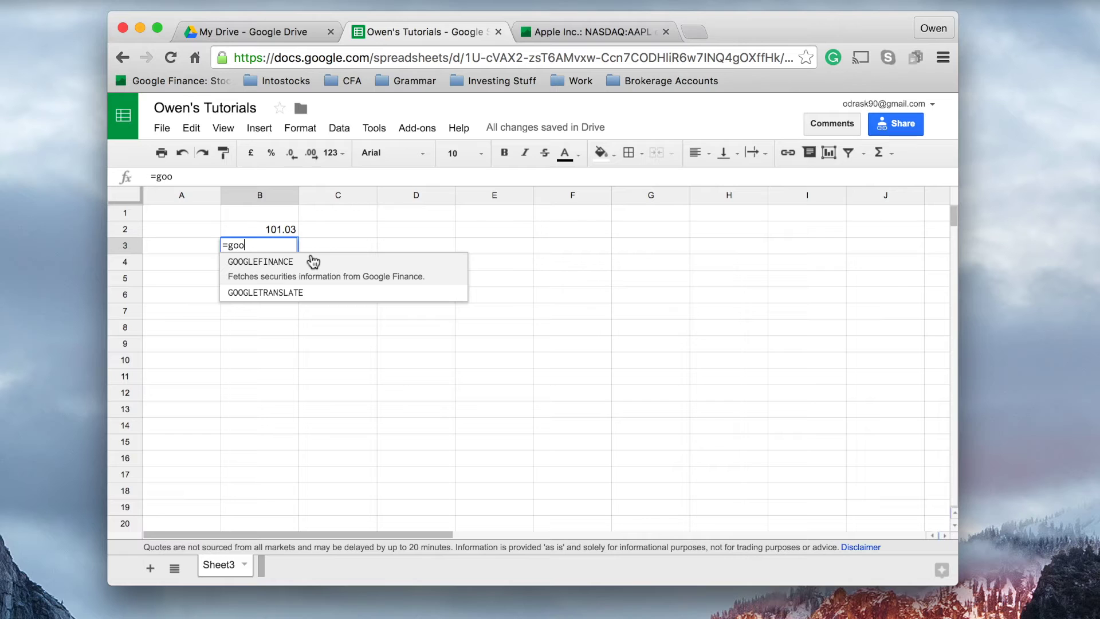
text(glefinance)
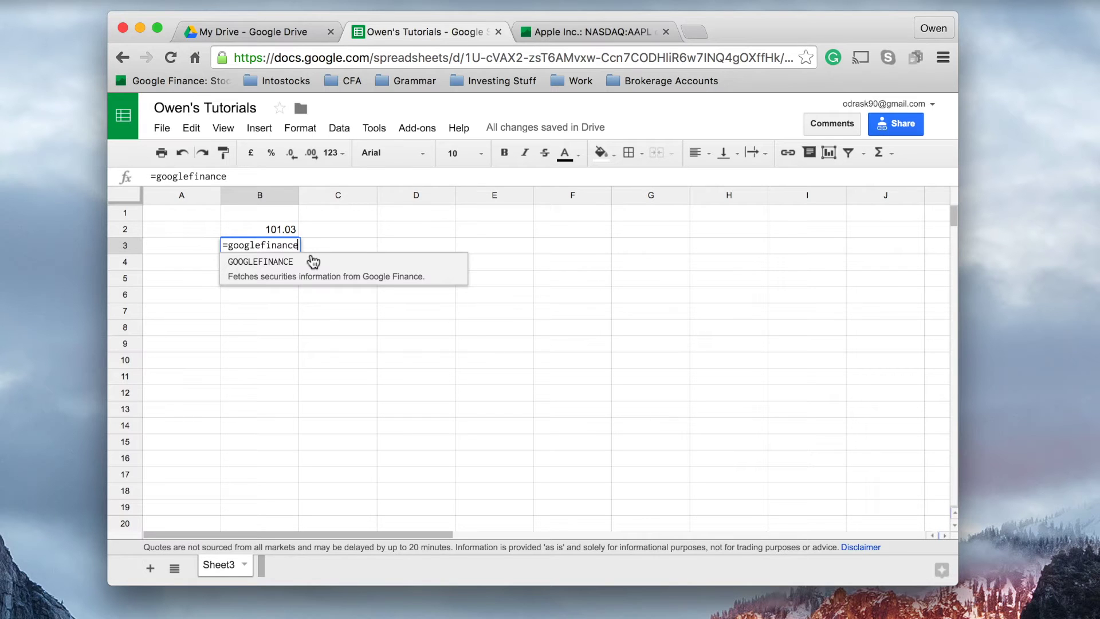
text((")
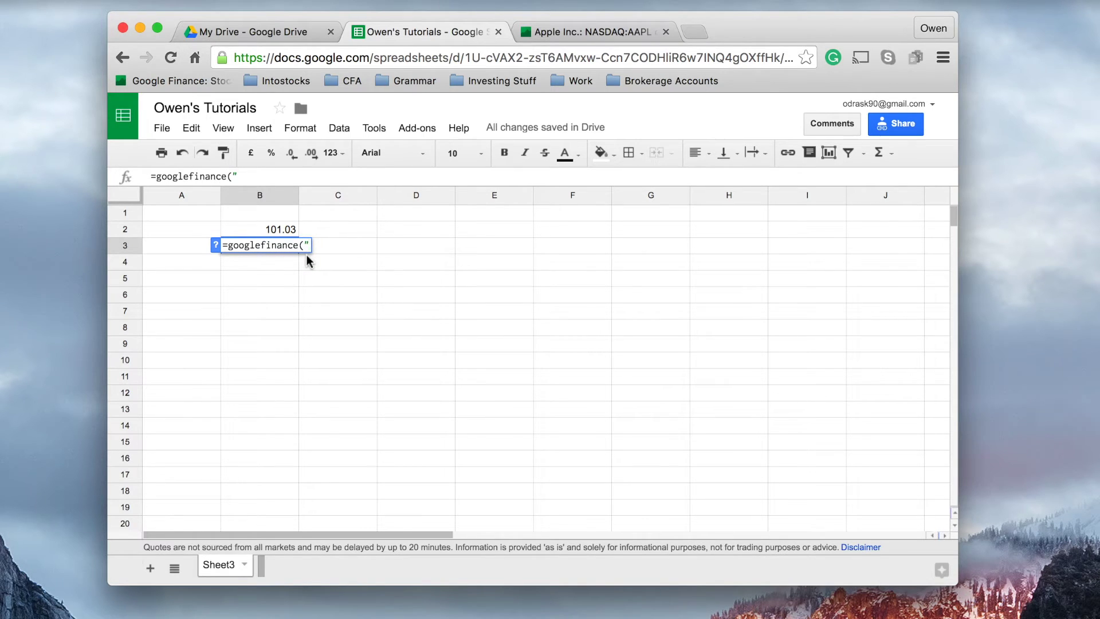
text(AAPL)
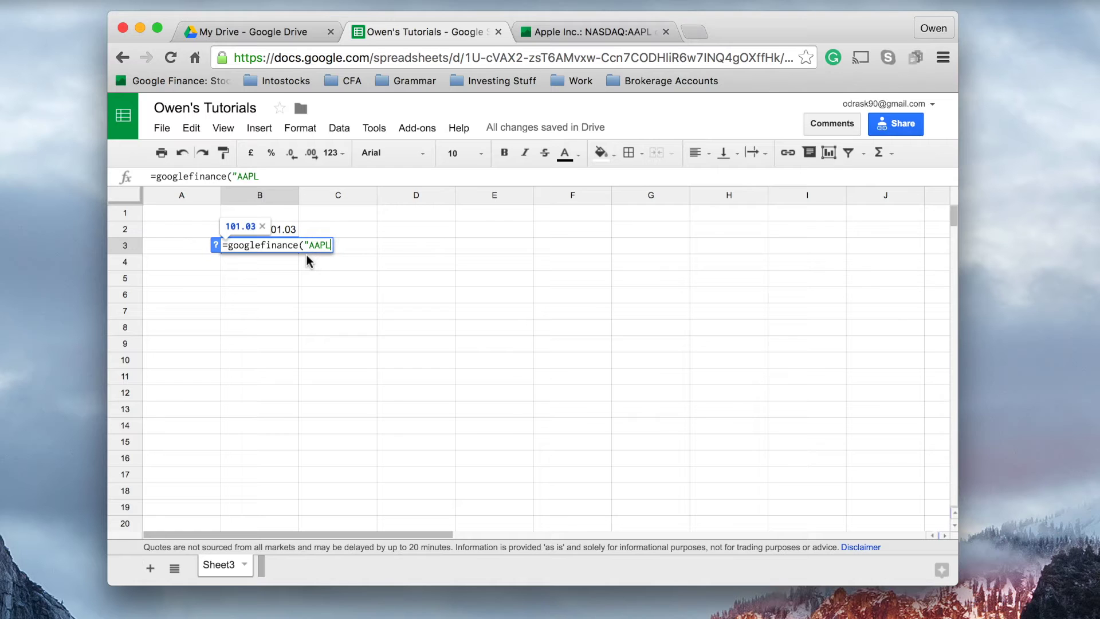
text(")
text(, )
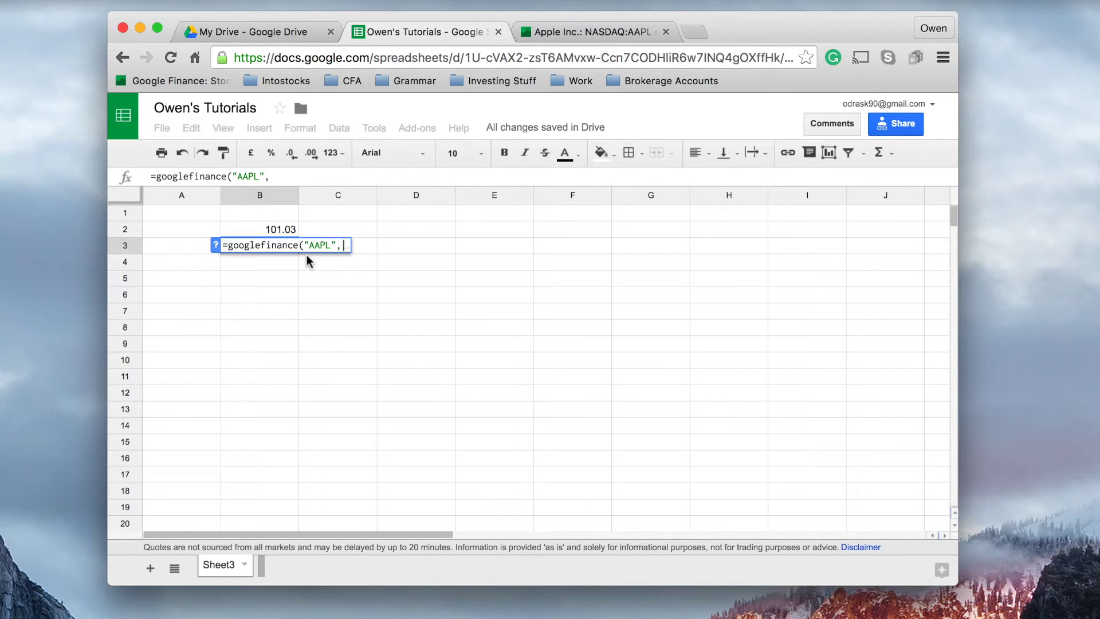
text(")
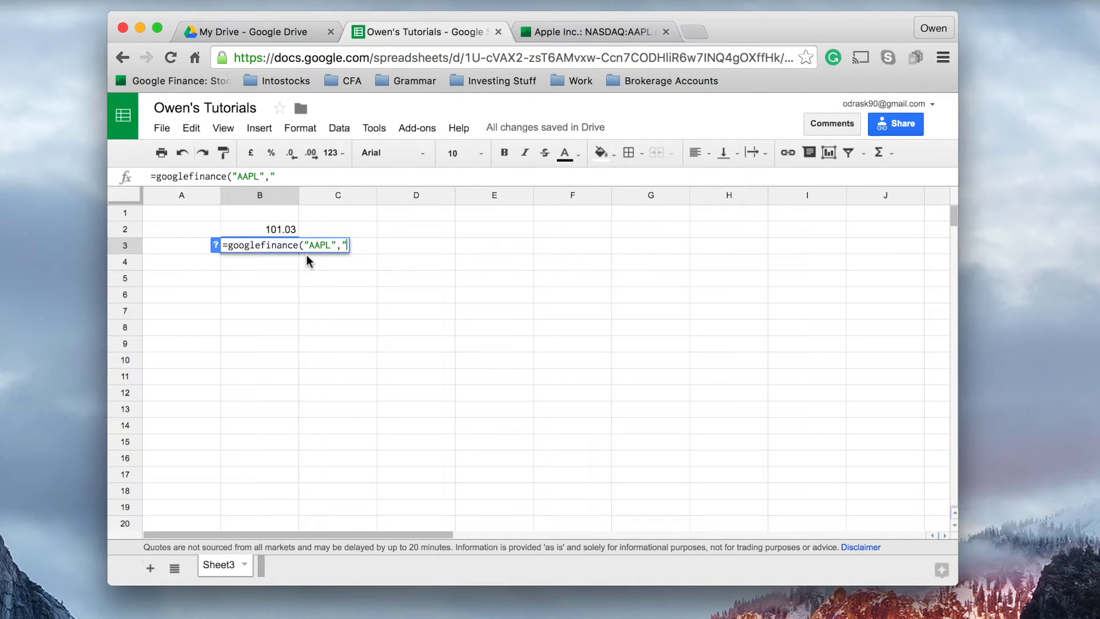
text(nam)
text(e")
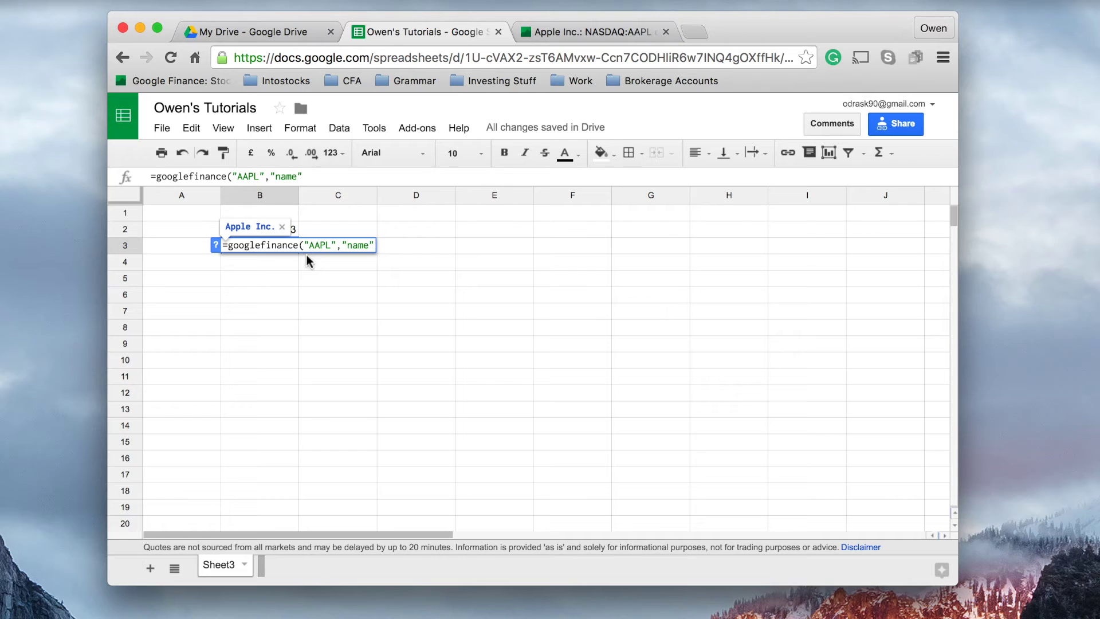
text())
Commit =googlefinance("AAPL","name") in B3 returning Apple Inc., then bring up the quote page.
key(Return)
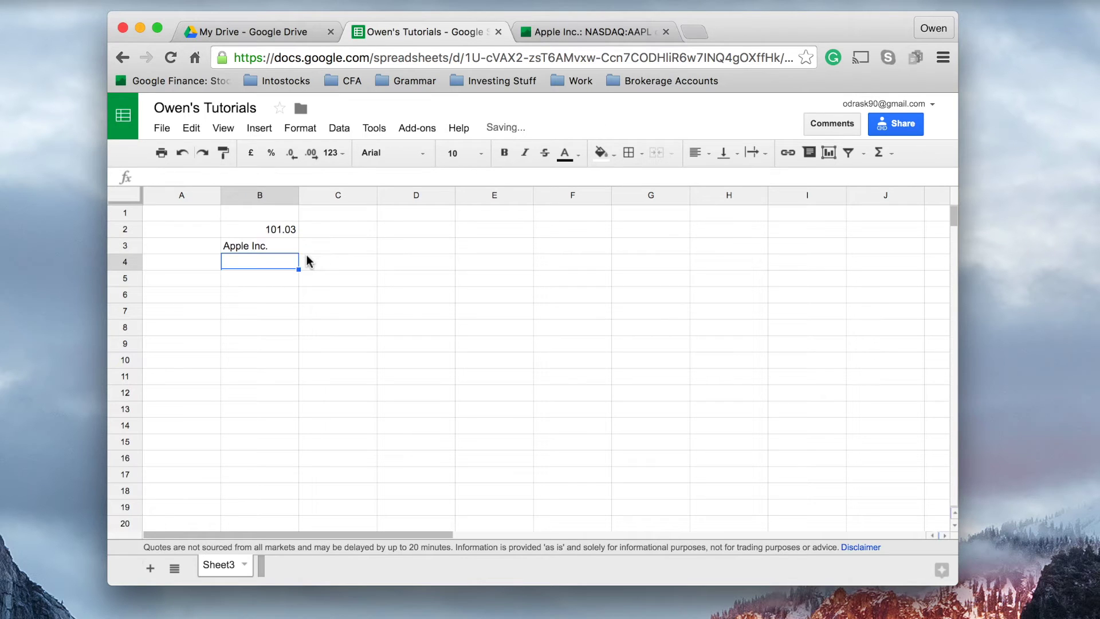
click(254, 247)
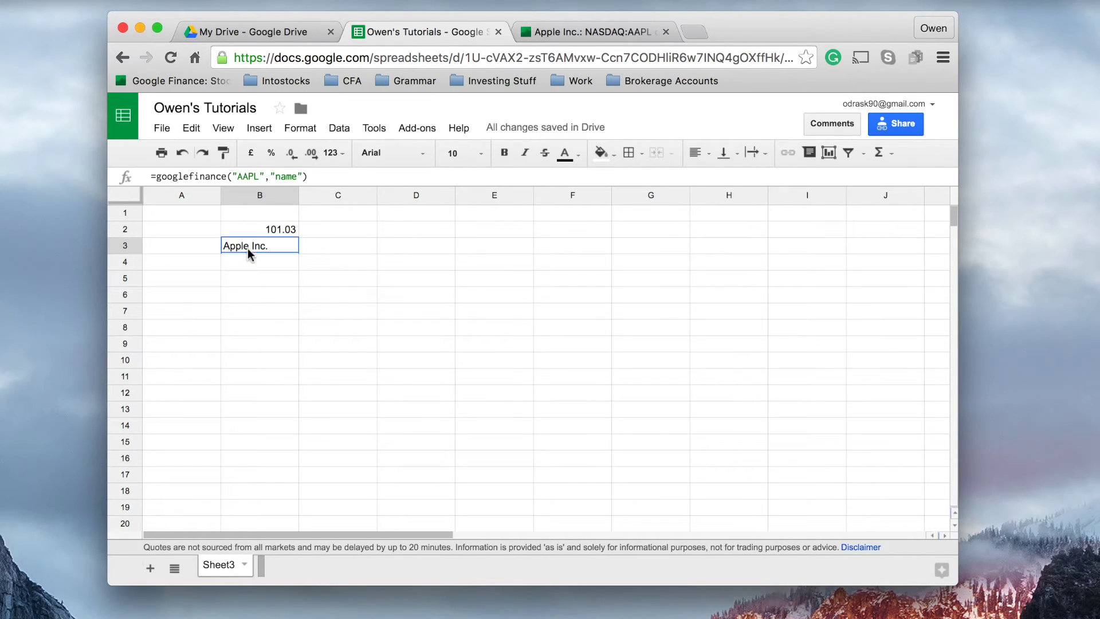
click(592, 33)
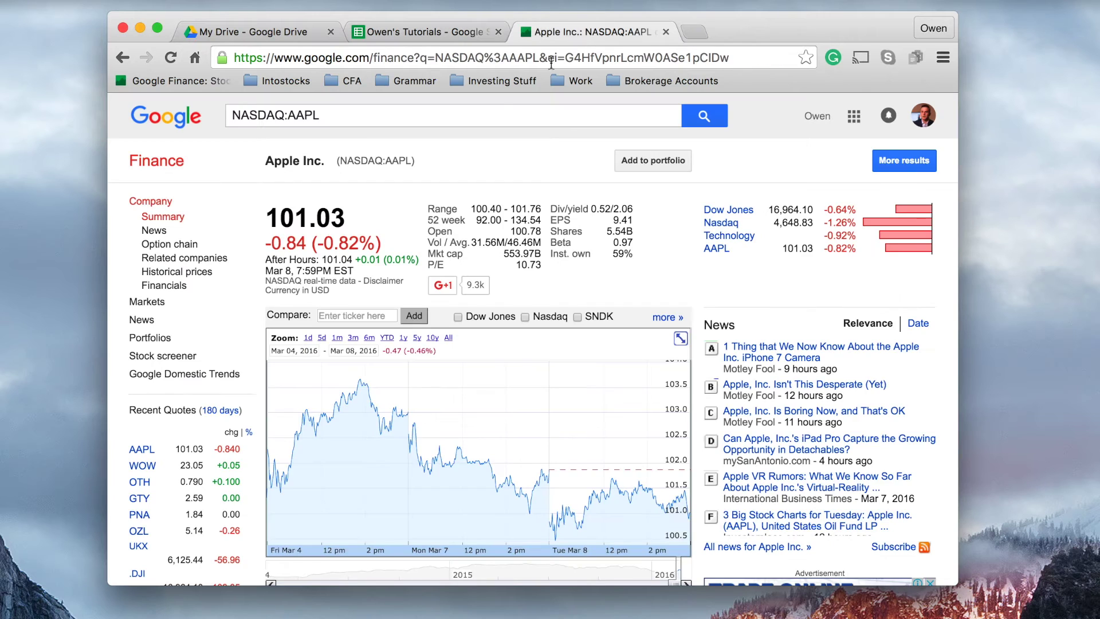
Note the P/E figure on the quote page, then enter =googlefinance("aapl","pe") in B4 returning 10.73.
drag(268, 164, 323, 163)
click(328, 167)
drag(428, 266, 455, 259)
click(427, 35)
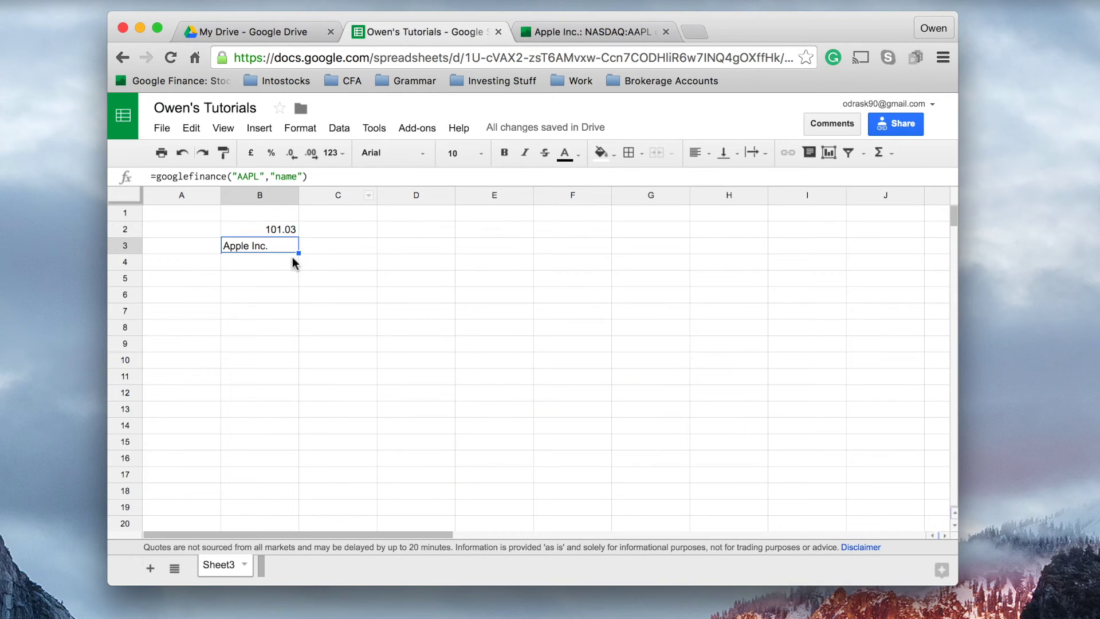
click(276, 259)
text(=go)
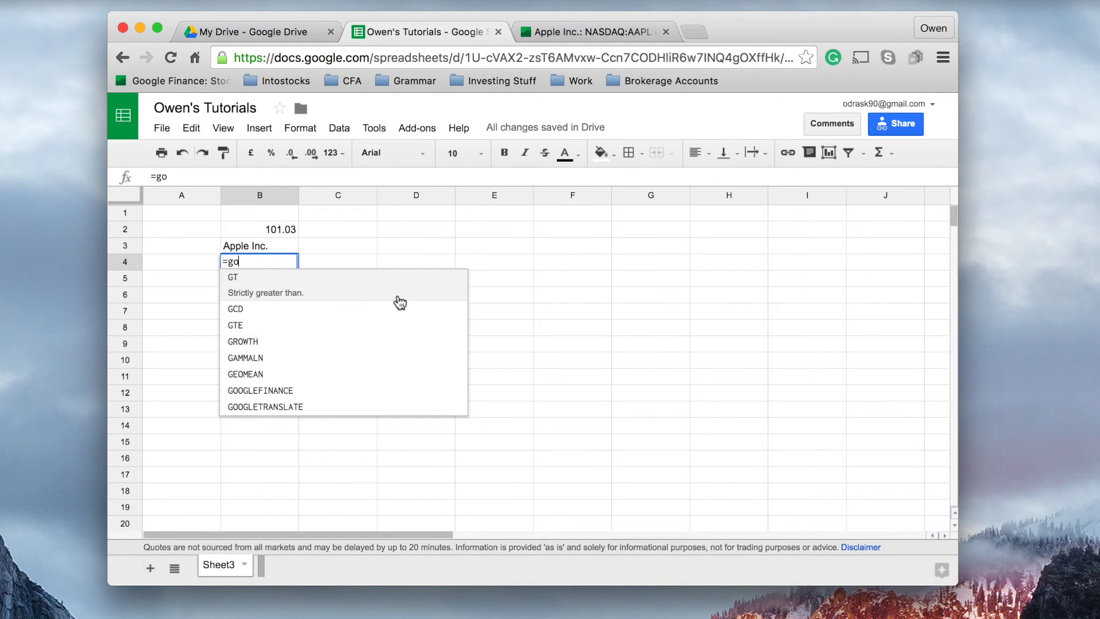
text(oglefinanc)
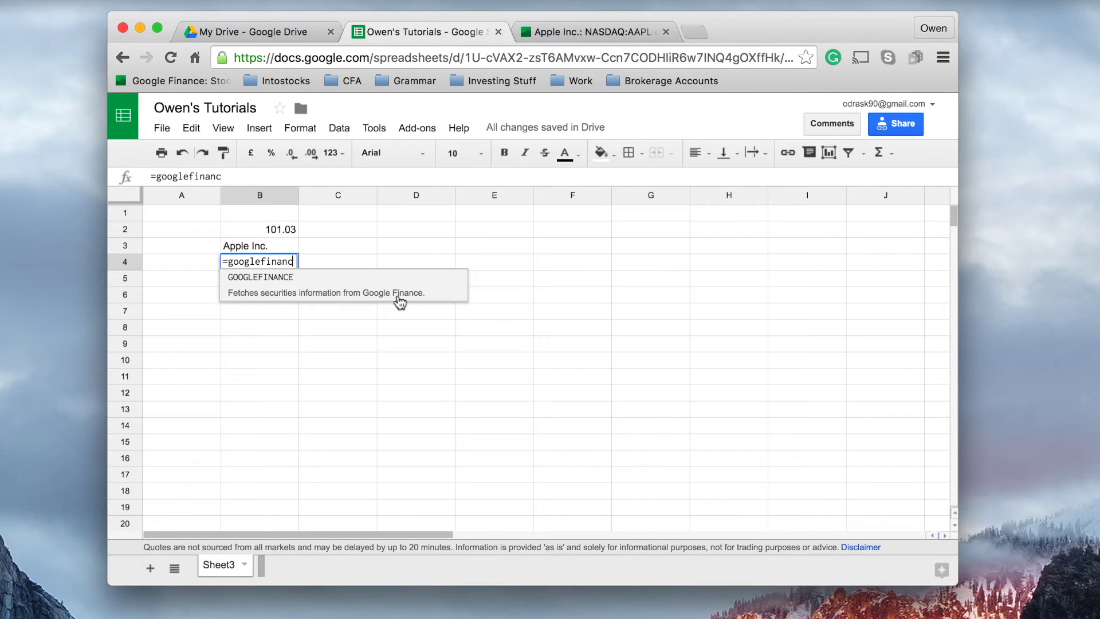
text(e(")
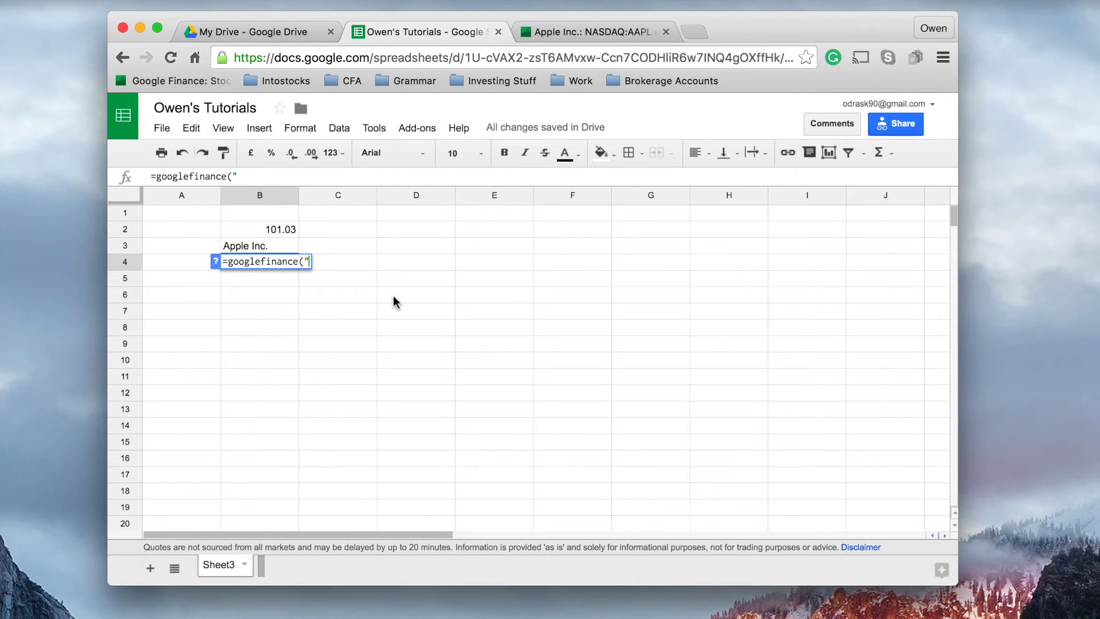
text(aapl")
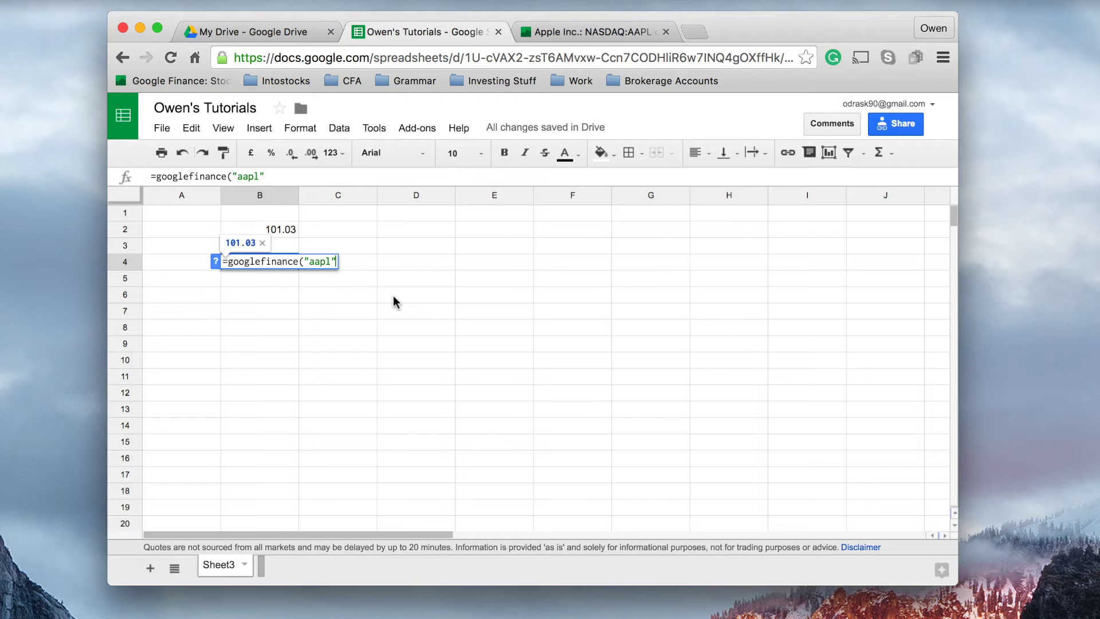
text(,")
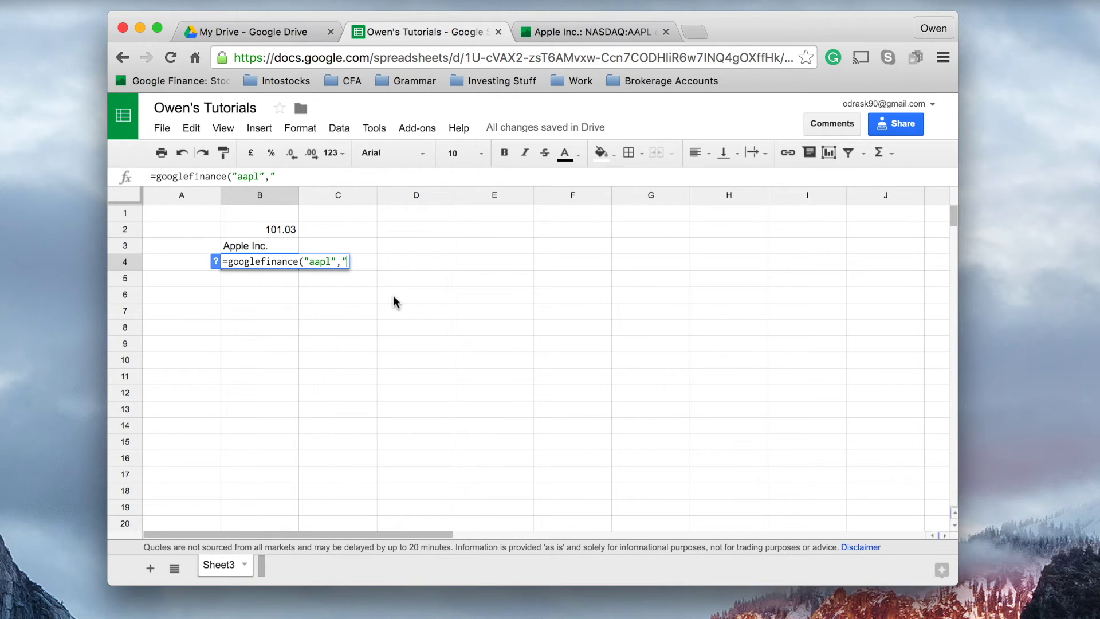
text(pe")
text())
key(Return)
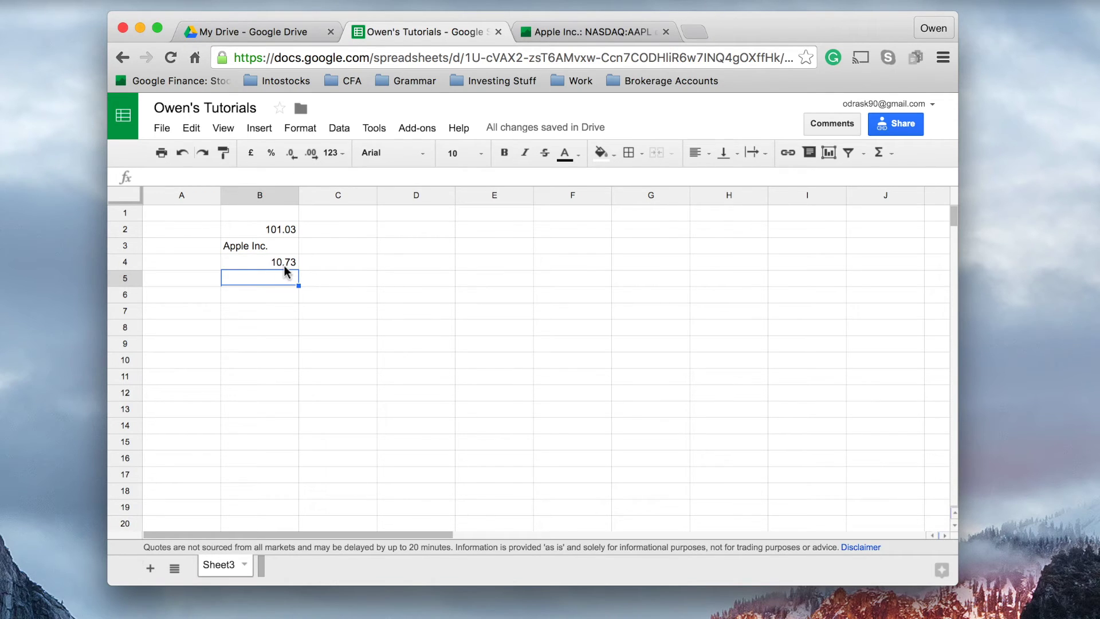
click(583, 36)
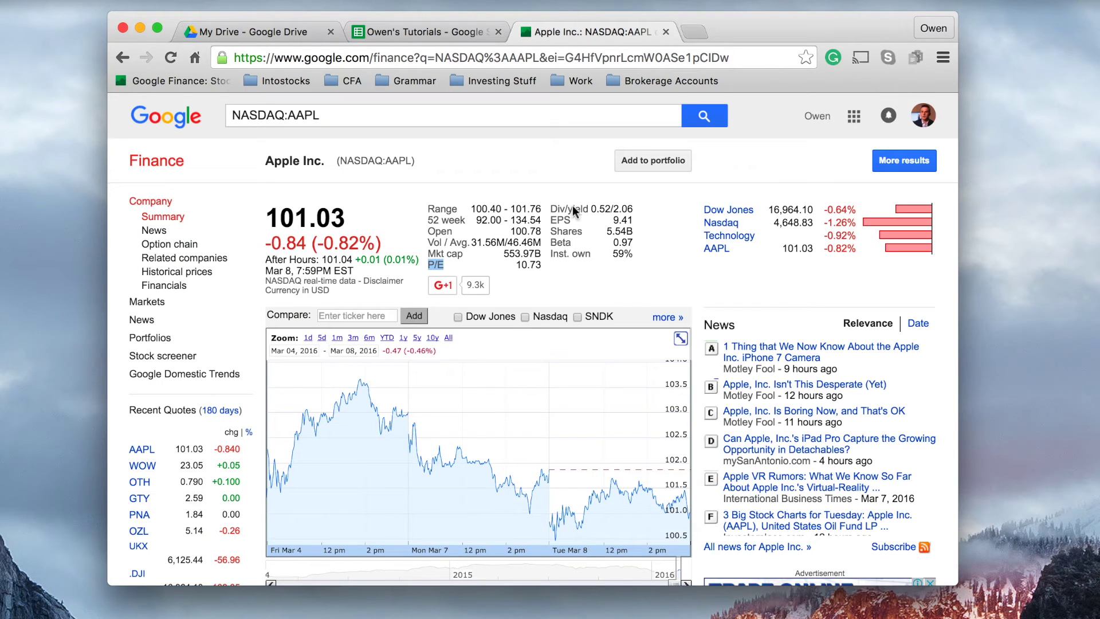
click(525, 271)
scroll(516, 271, up, 1)
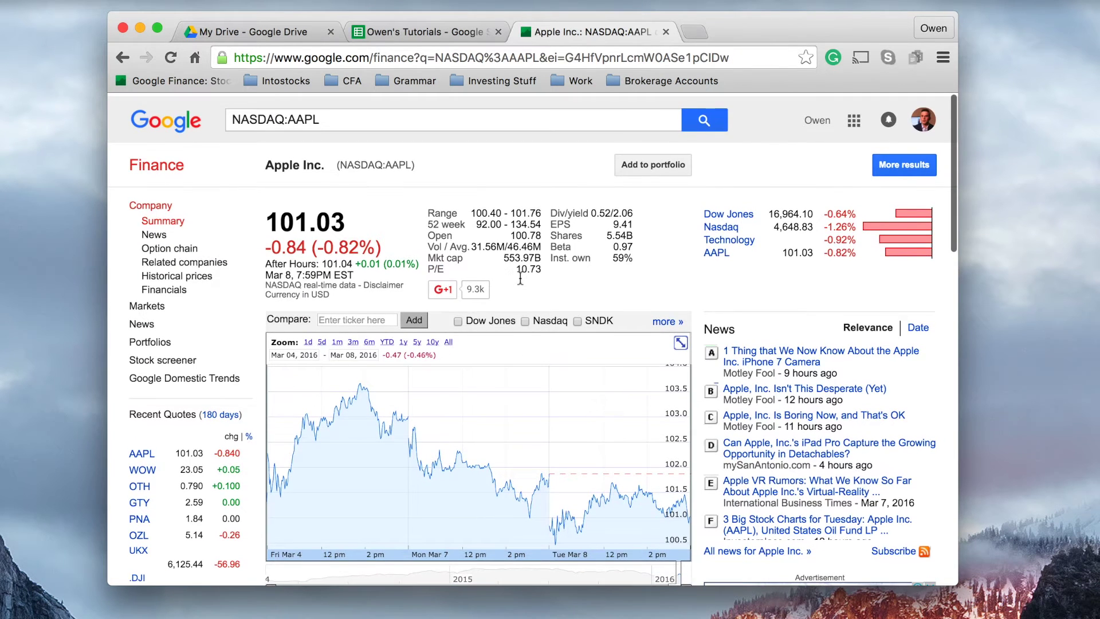
double_click(520, 274)
scroll(520, 274, down, 1)
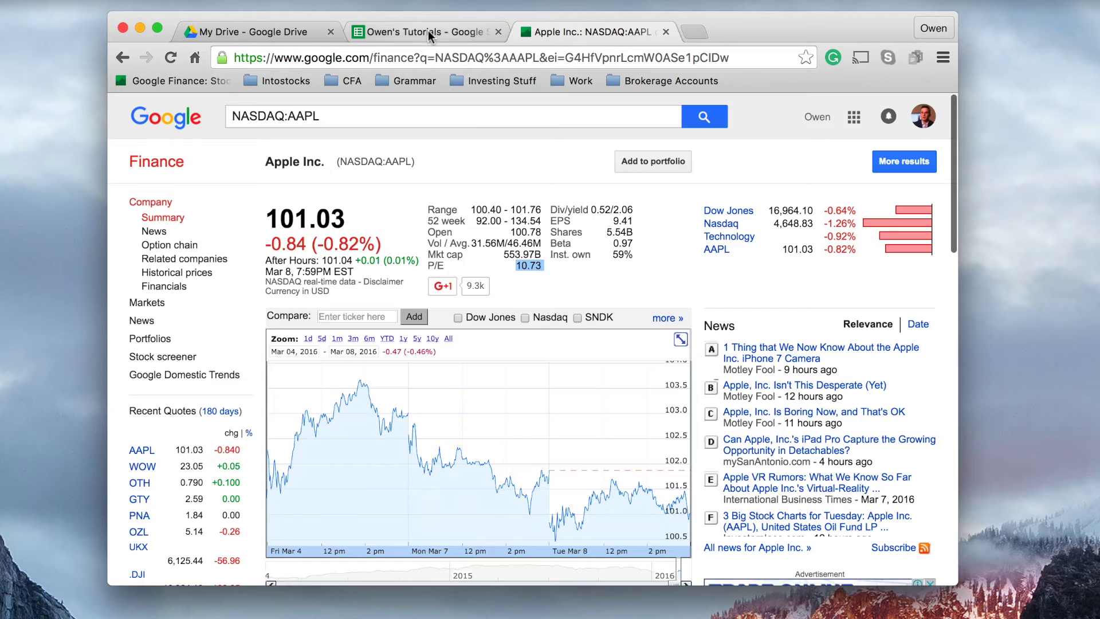
click(428, 32)
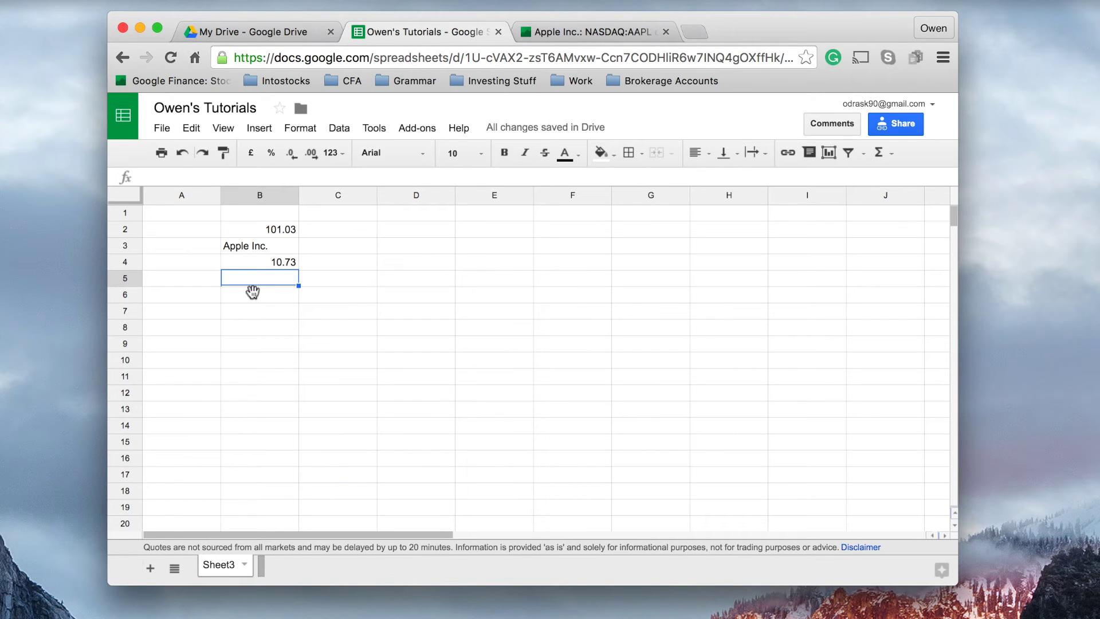
click(255, 249)
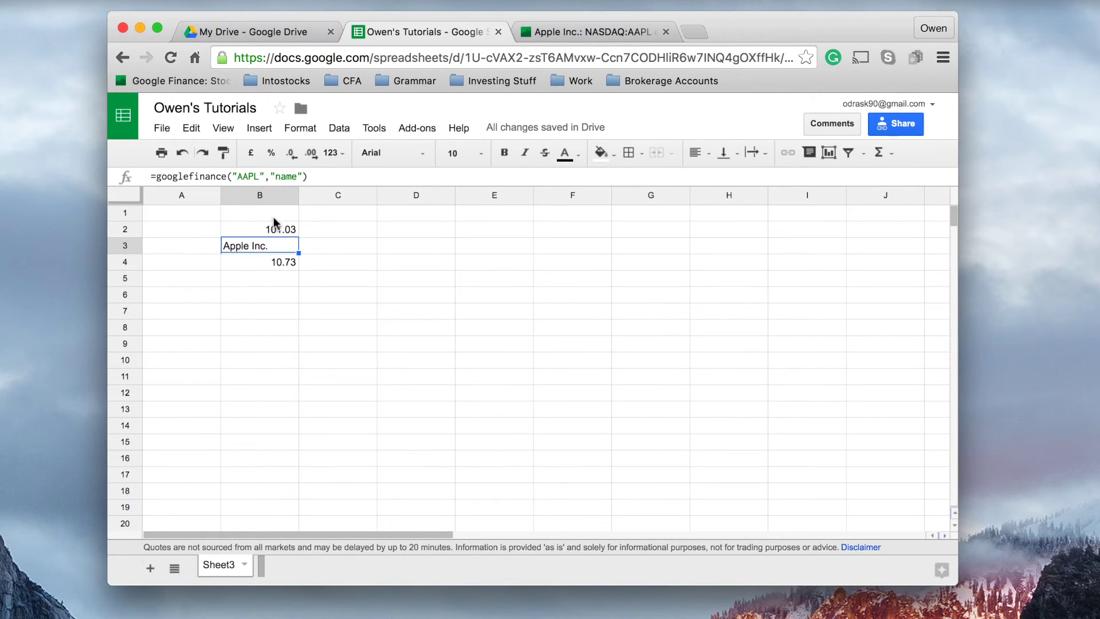
mouse_move(260, 195)
click(247, 229)
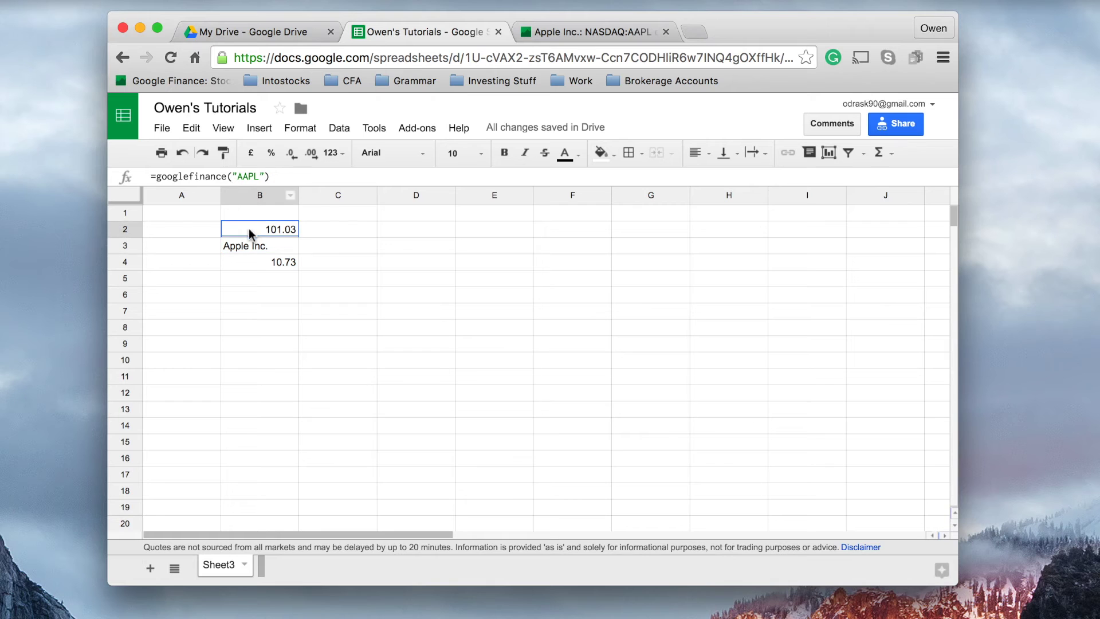
click(262, 266)
click(256, 228)
double_click(265, 232)
click(273, 248)
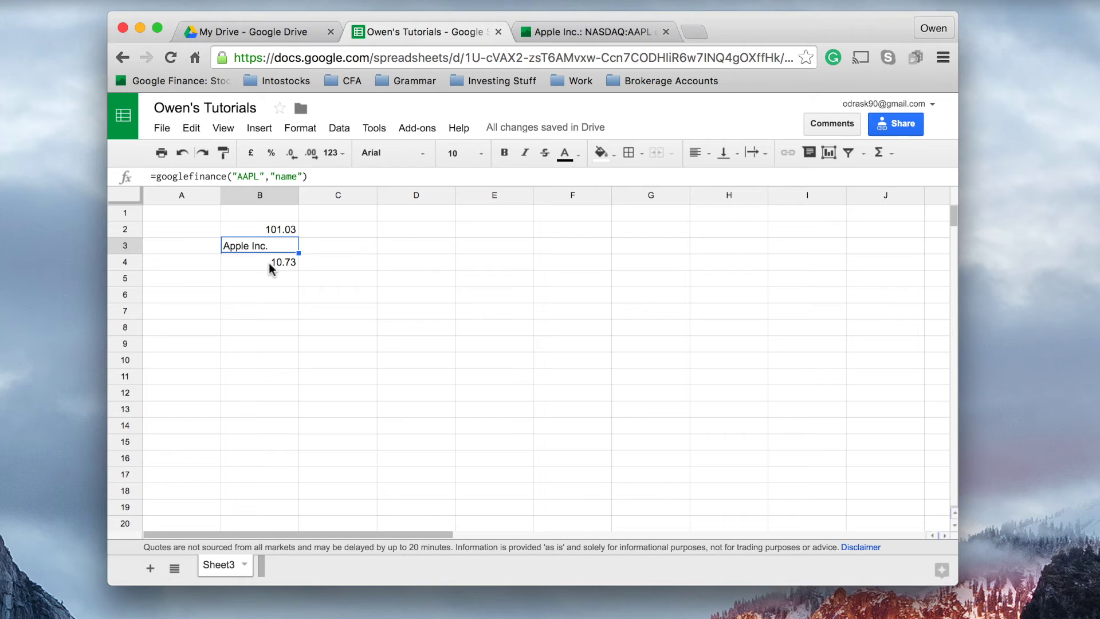
click(331, 236)
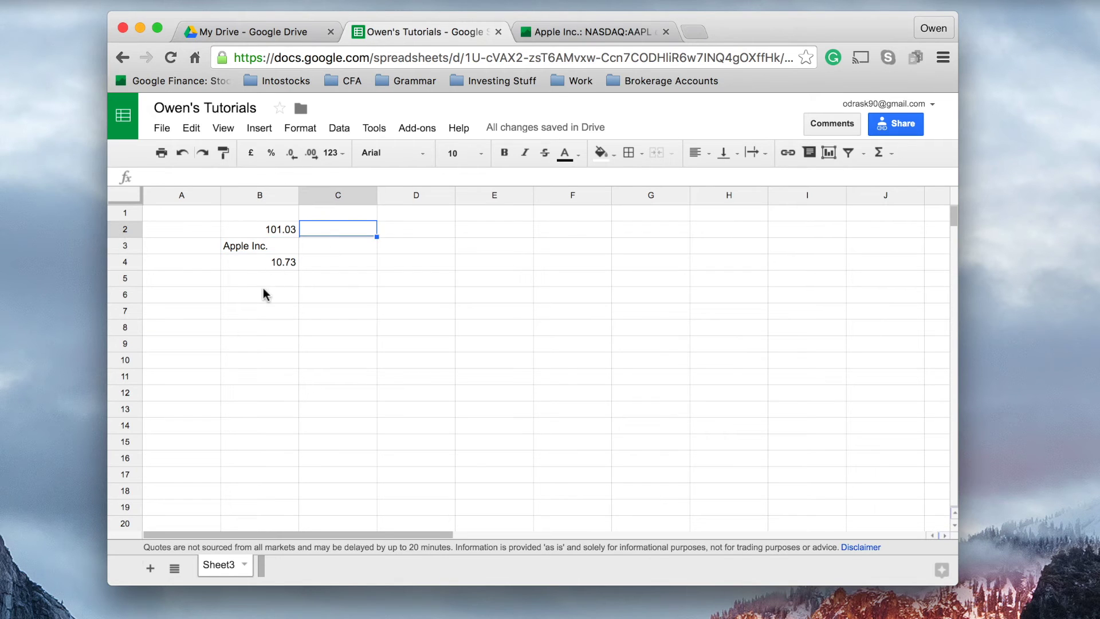
click(268, 281)
text(=g)
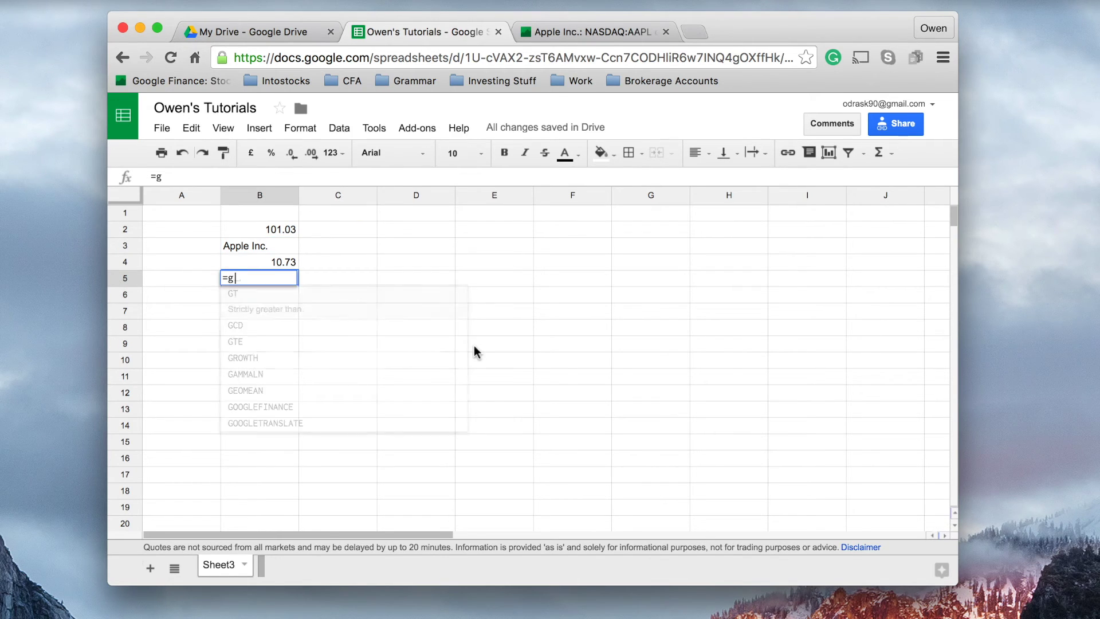
text(ooglefinance)
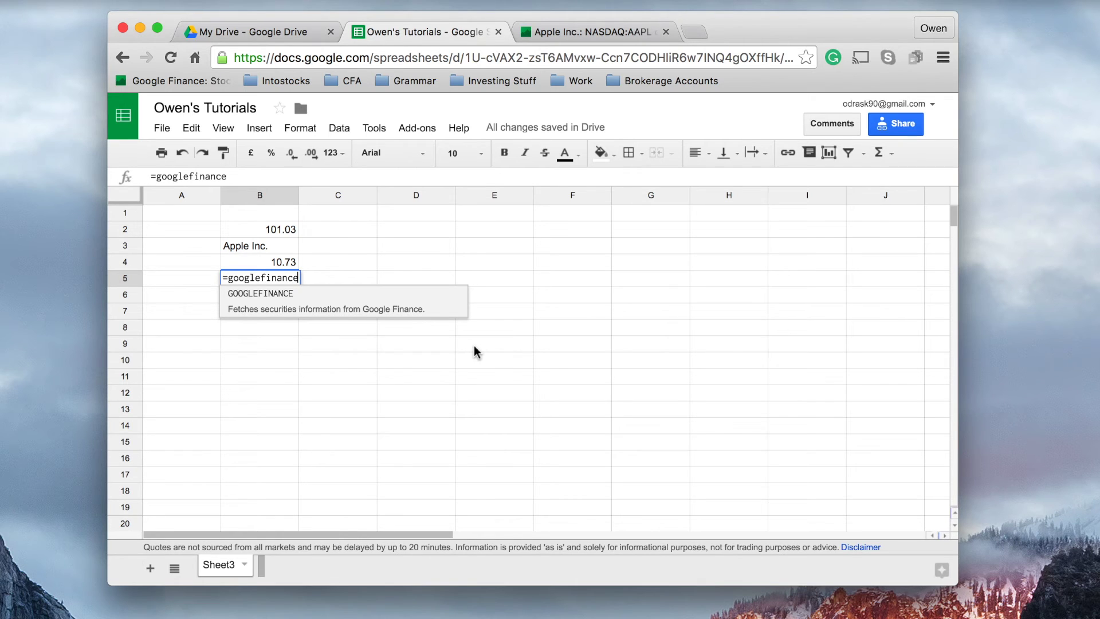
text(()
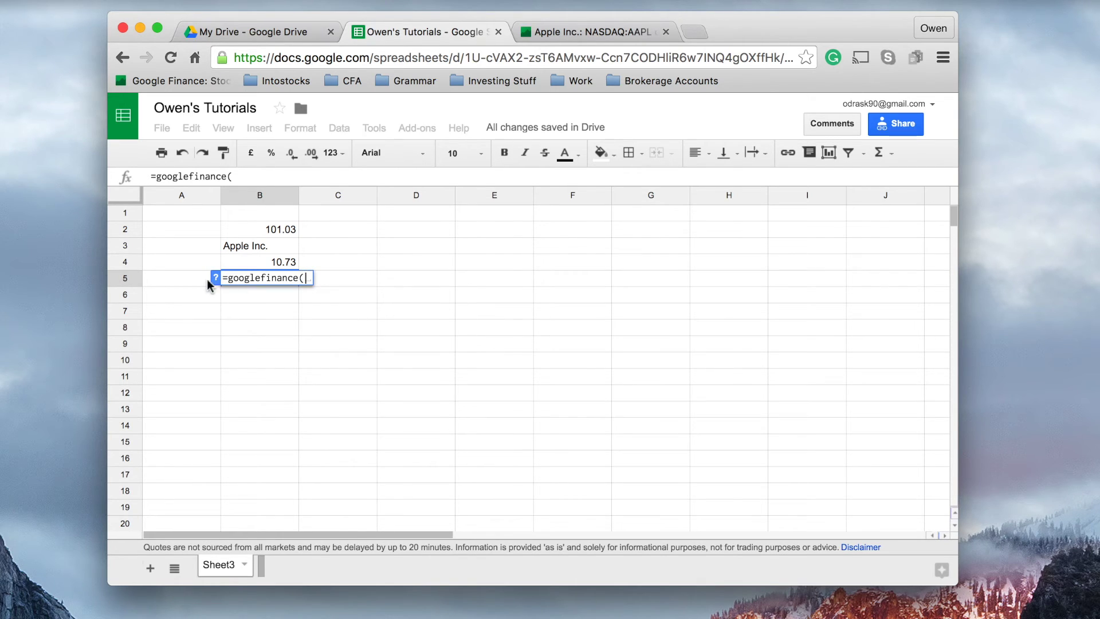
Expand the GOOGLEFINANCE argument help for B5's unfinished formula and open the full help article.
click(210, 279)
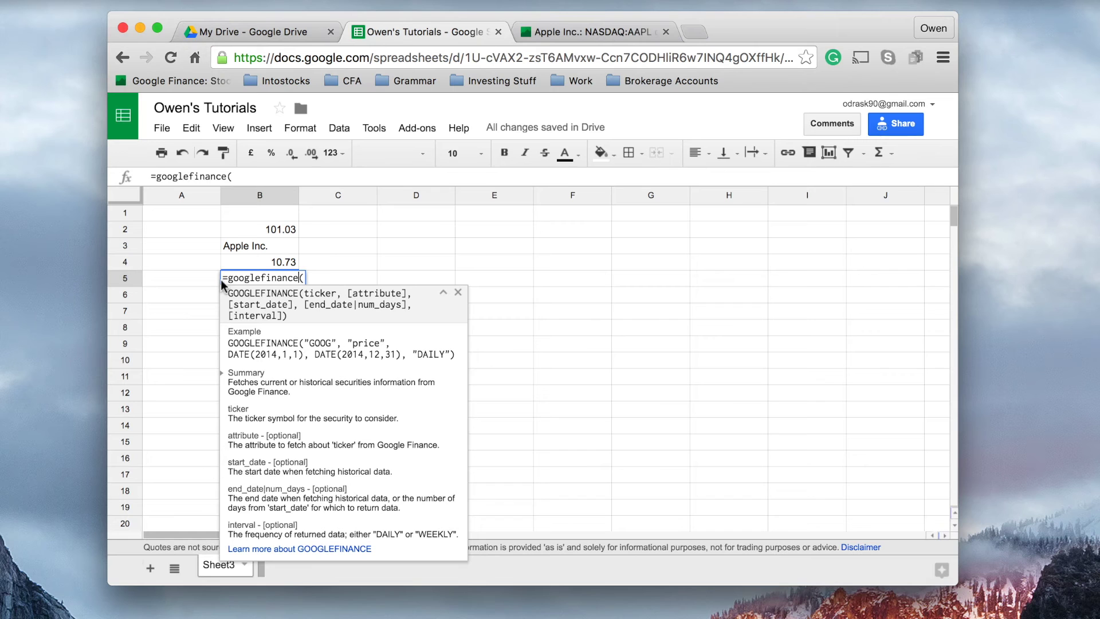
drag(228, 288, 304, 288)
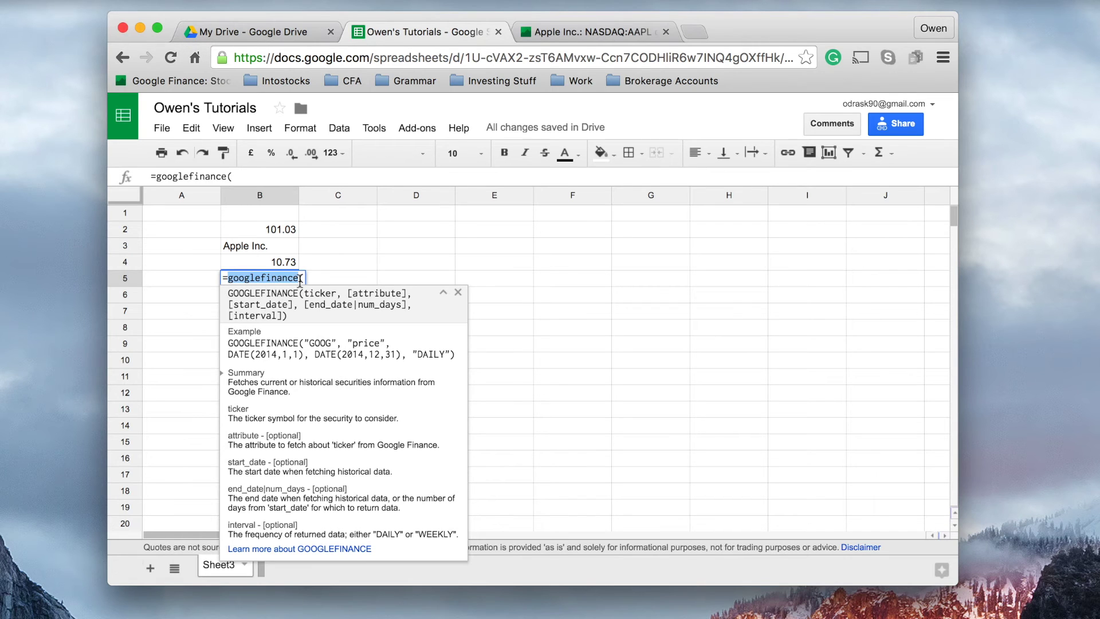
click(303, 289)
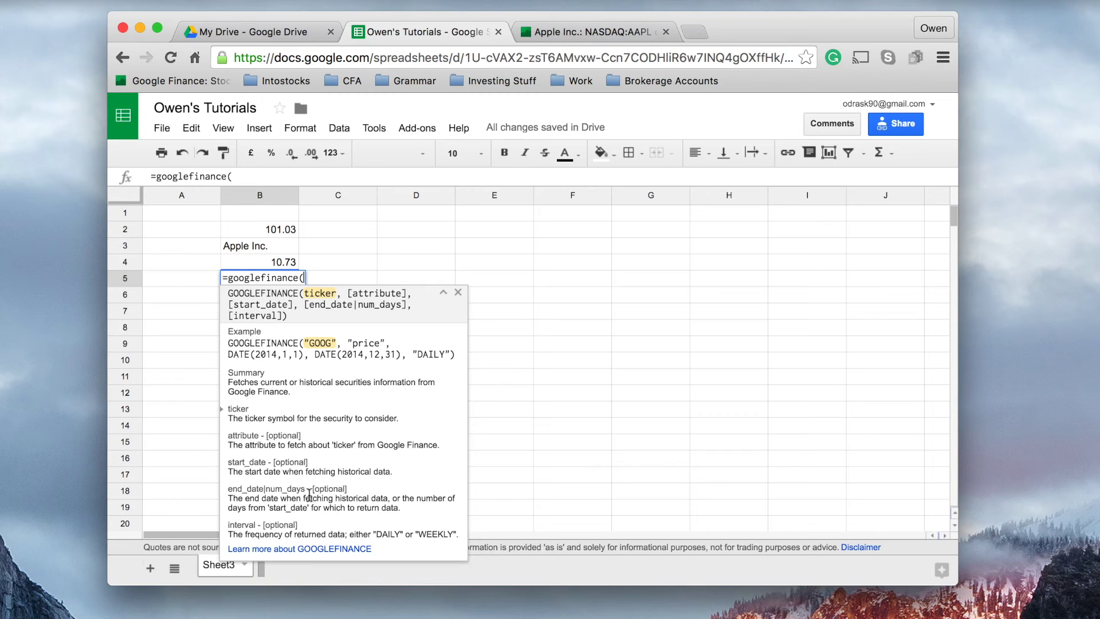
click(300, 548)
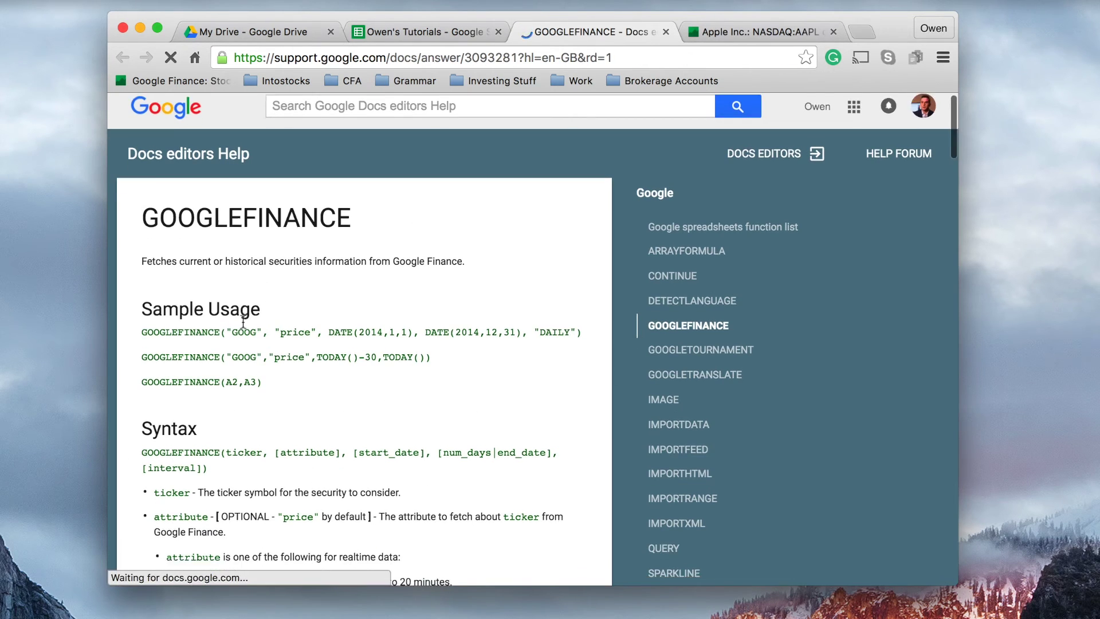
scroll(213, 192, down, 2)
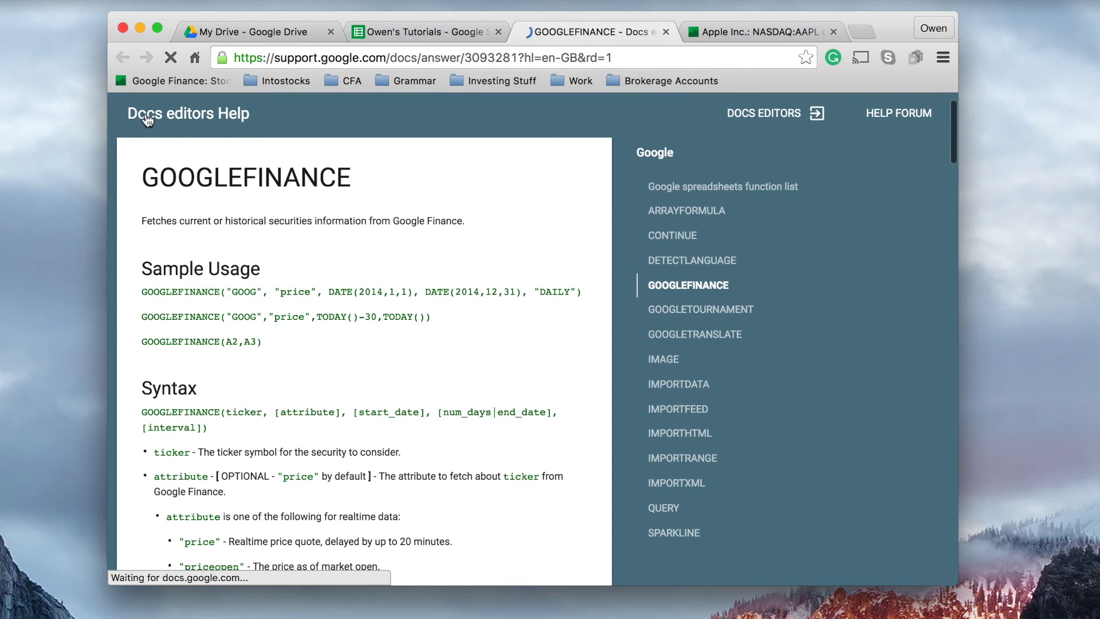
Read the GOOGLEFINANCE help page title and its Syntax heading.
drag(161, 183, 361, 179)
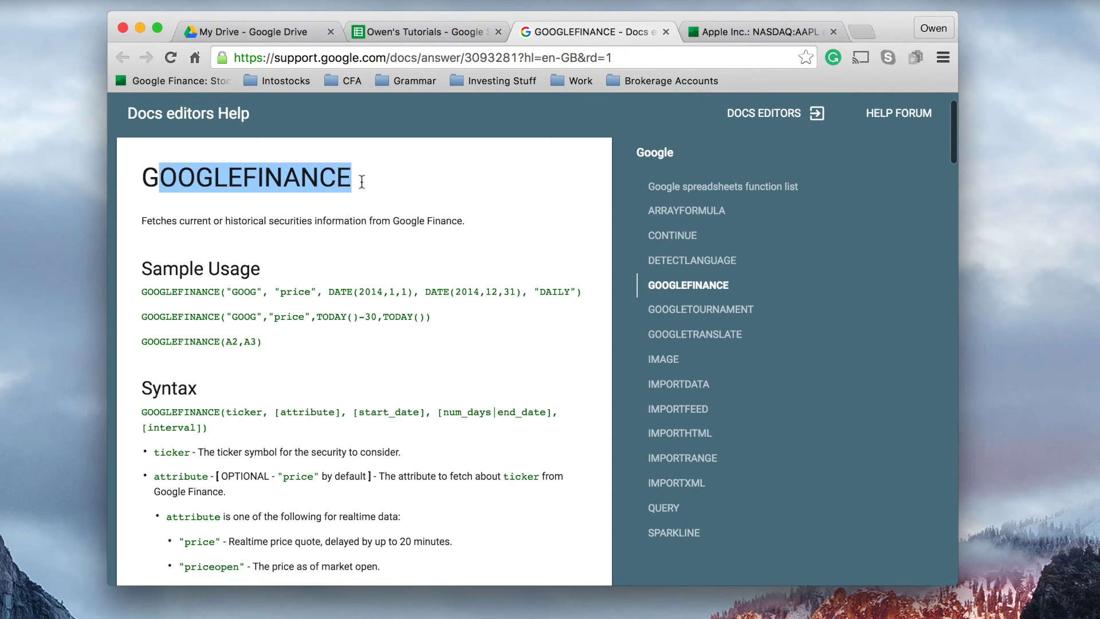
click(341, 229)
scroll(253, 277, down, 2)
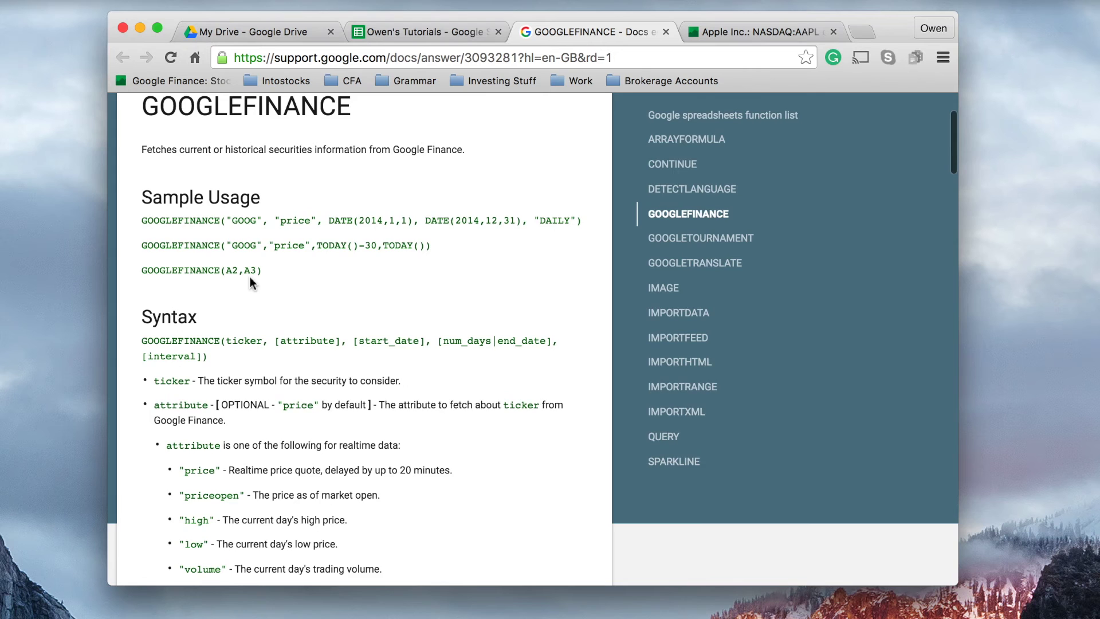
scroll(252, 278, down, 1)
drag(142, 297, 201, 301)
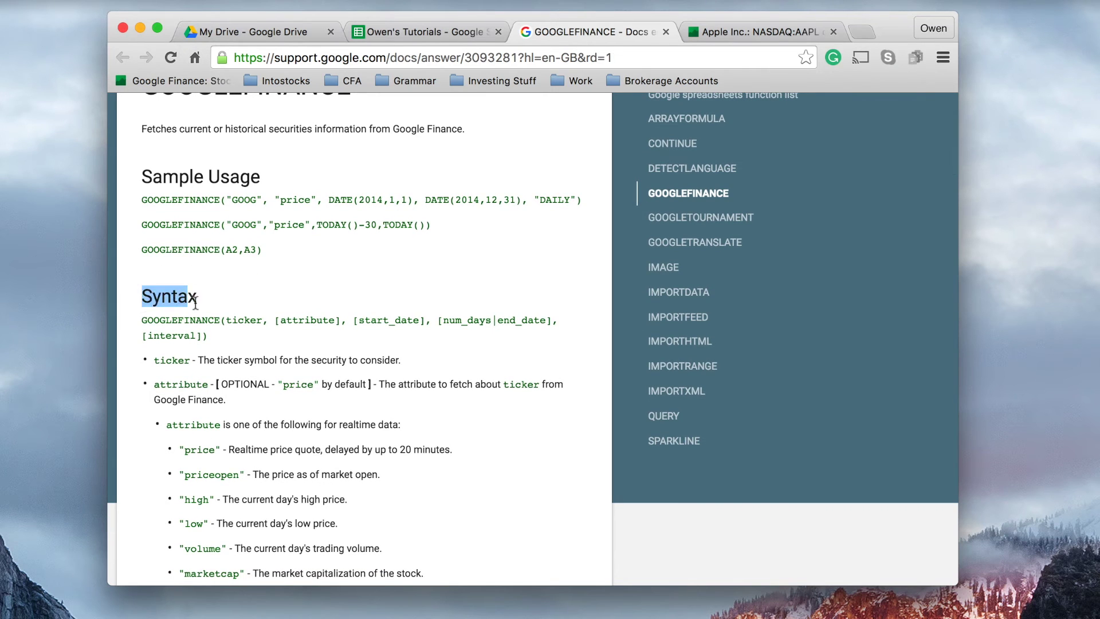
click(200, 302)
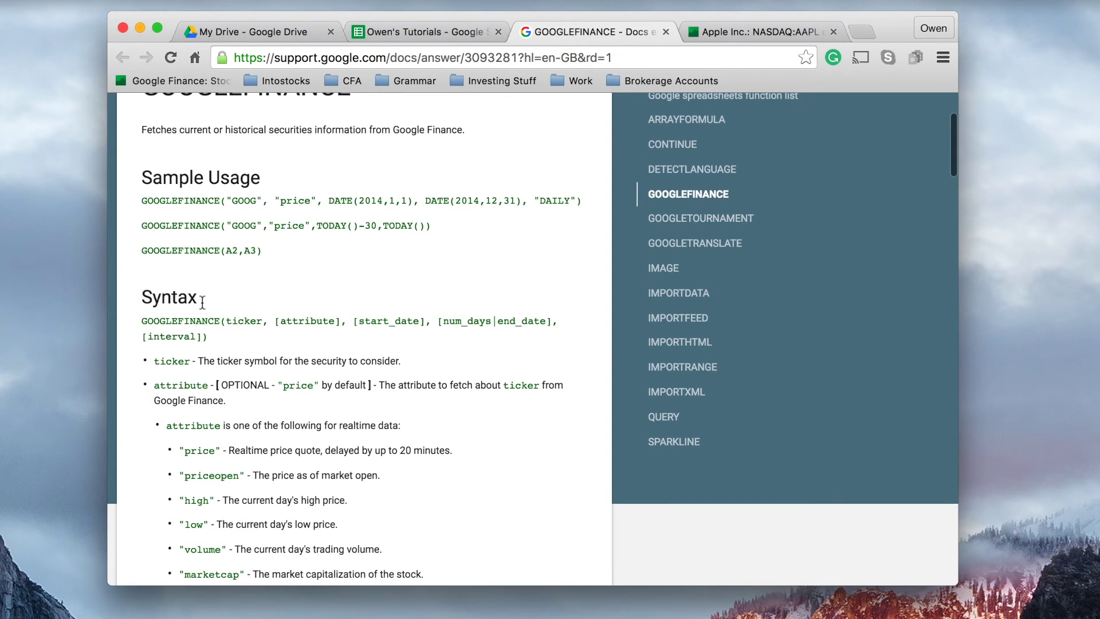
scroll(198, 305, up, 1)
double_click(199, 303)
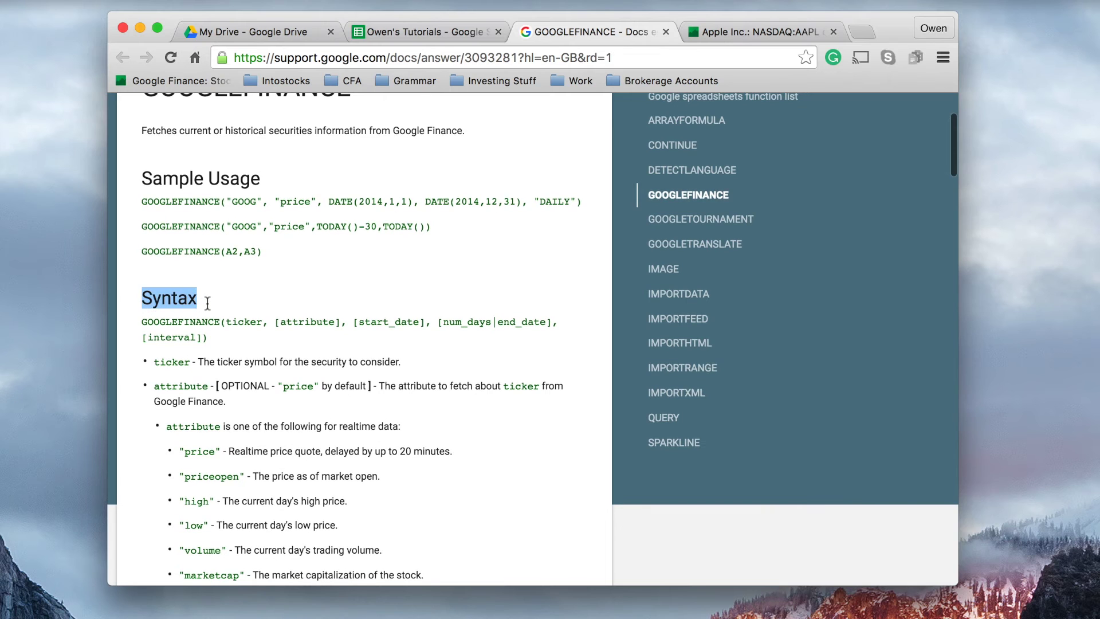
scroll(206, 302, up, 1)
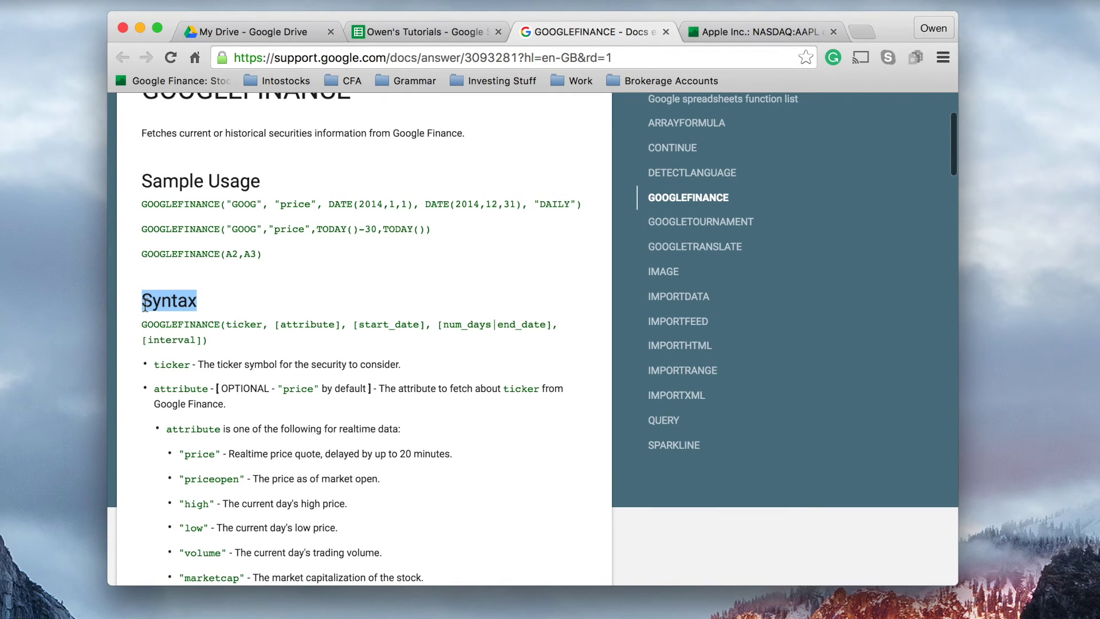
click(204, 305)
double_click(204, 305)
scroll(263, 353, down, 2)
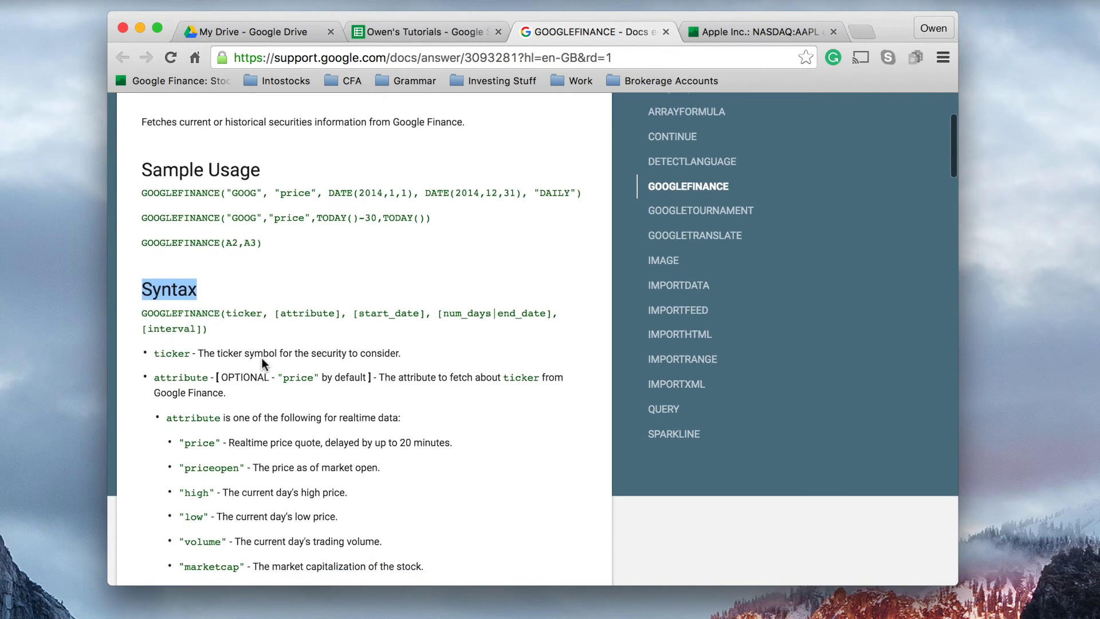
scroll(260, 361, down, 2)
scroll(259, 362, down, 3)
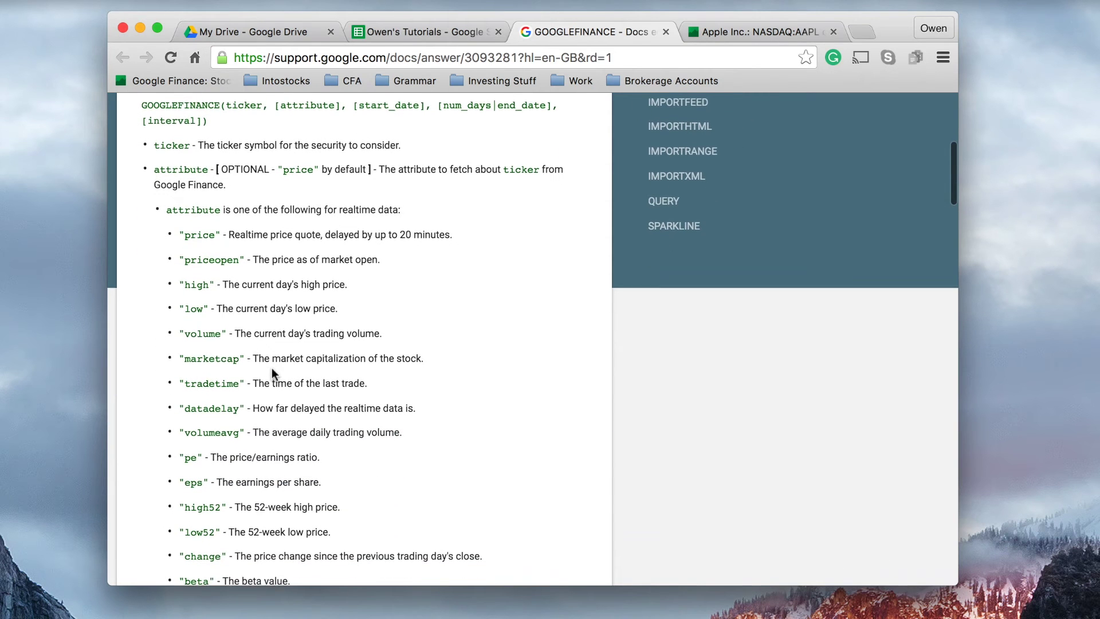
Review the pe, eps and change attribute descriptions, then return to the spreadsheet.
double_click(196, 462)
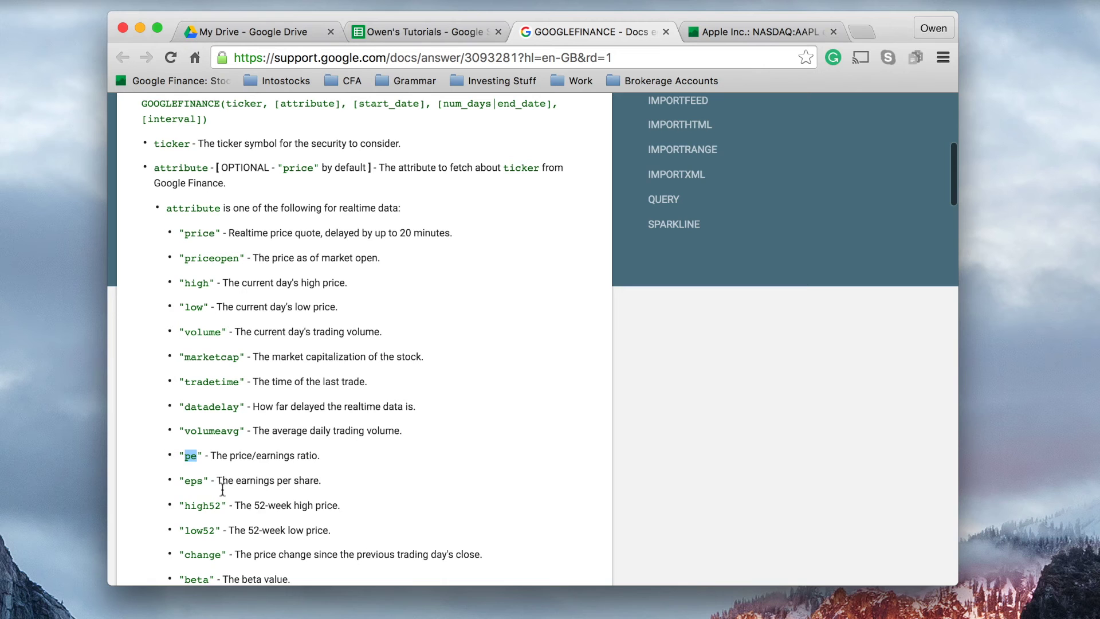
drag(222, 486, 305, 494)
double_click(191, 481)
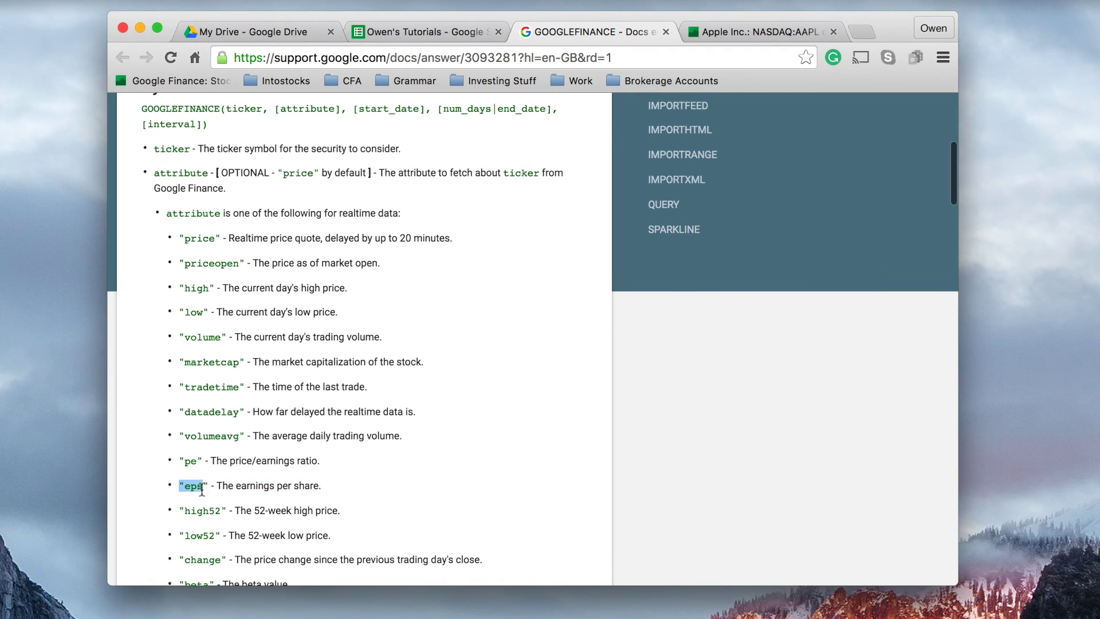
scroll(231, 525, down, 2)
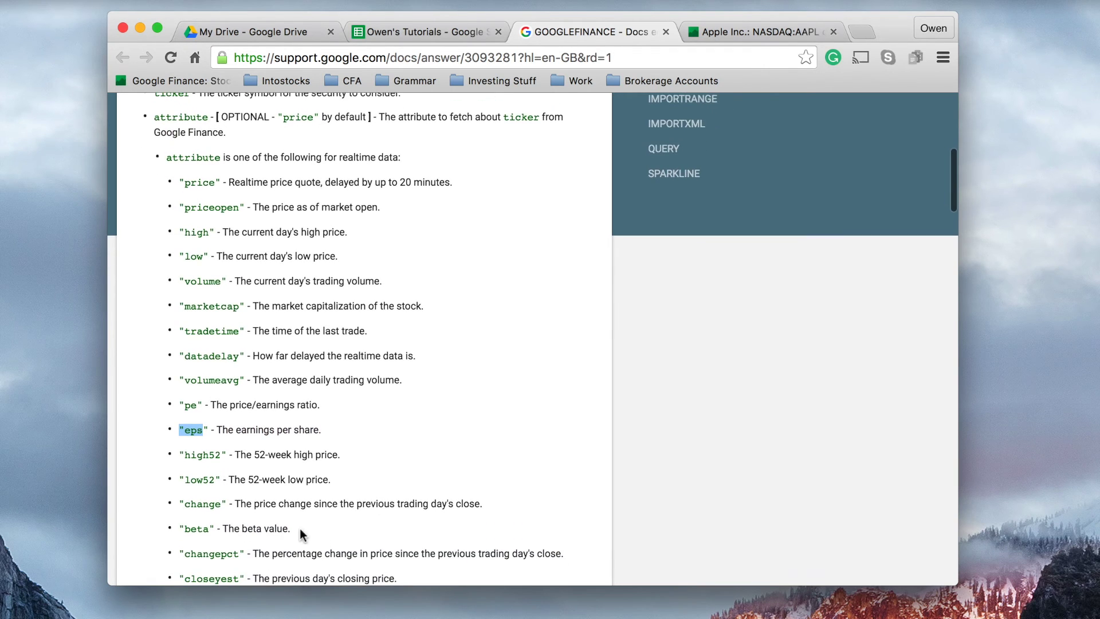
scroll(300, 529, down, 1)
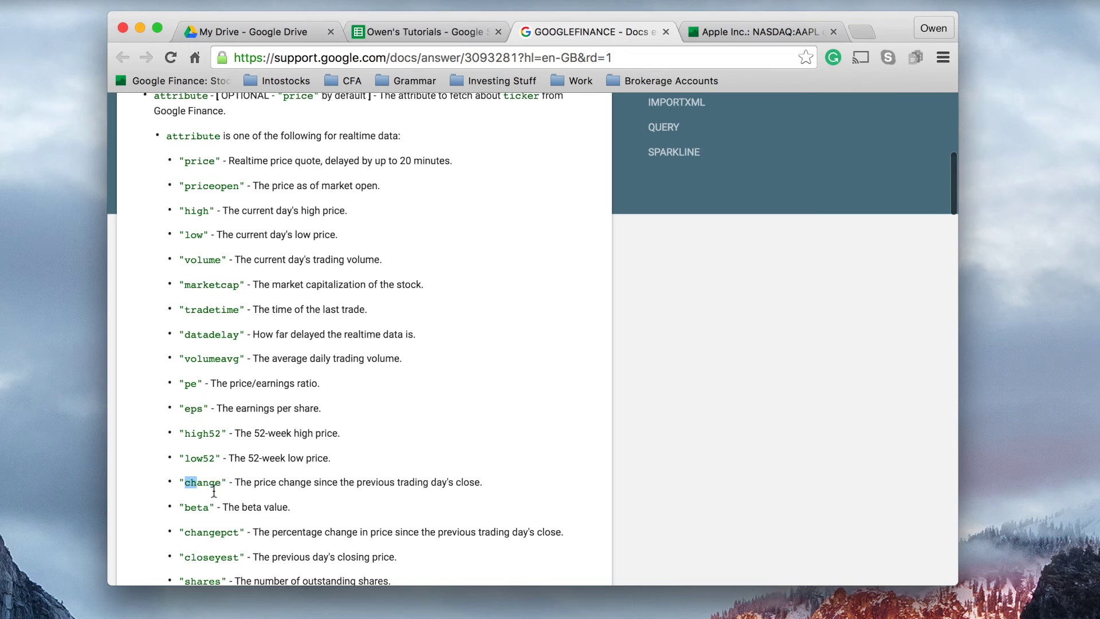
drag(188, 492, 472, 487)
scroll(422, 500, down, 3)
scroll(422, 501, down, 2)
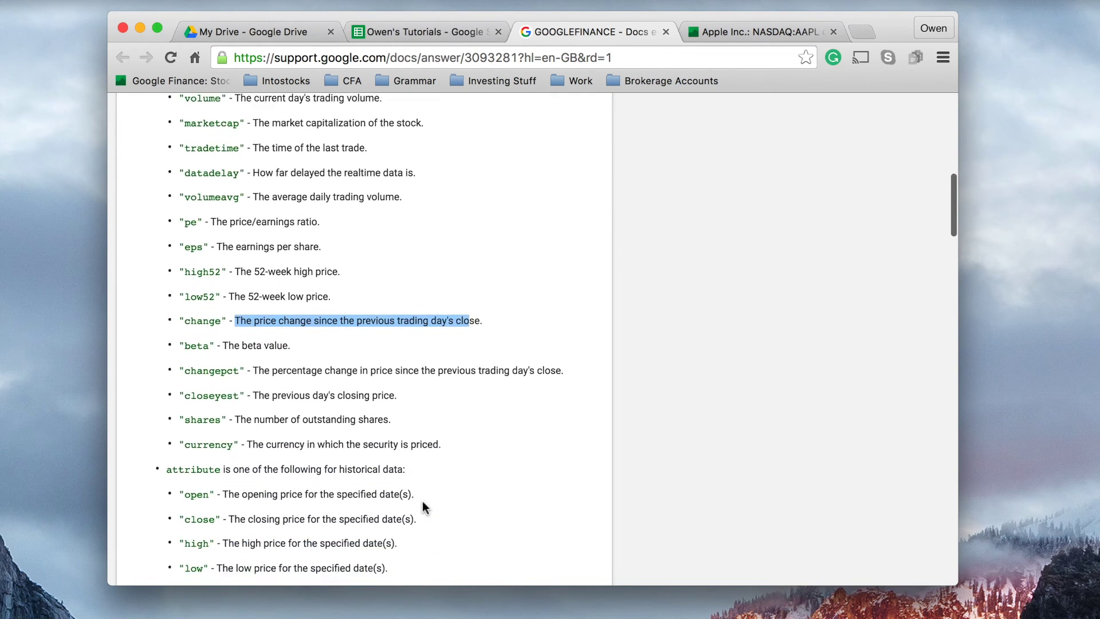
scroll(422, 501, down, 2)
scroll(422, 501, down, 1)
scroll(422, 501, down, 3)
scroll(422, 501, down, 2)
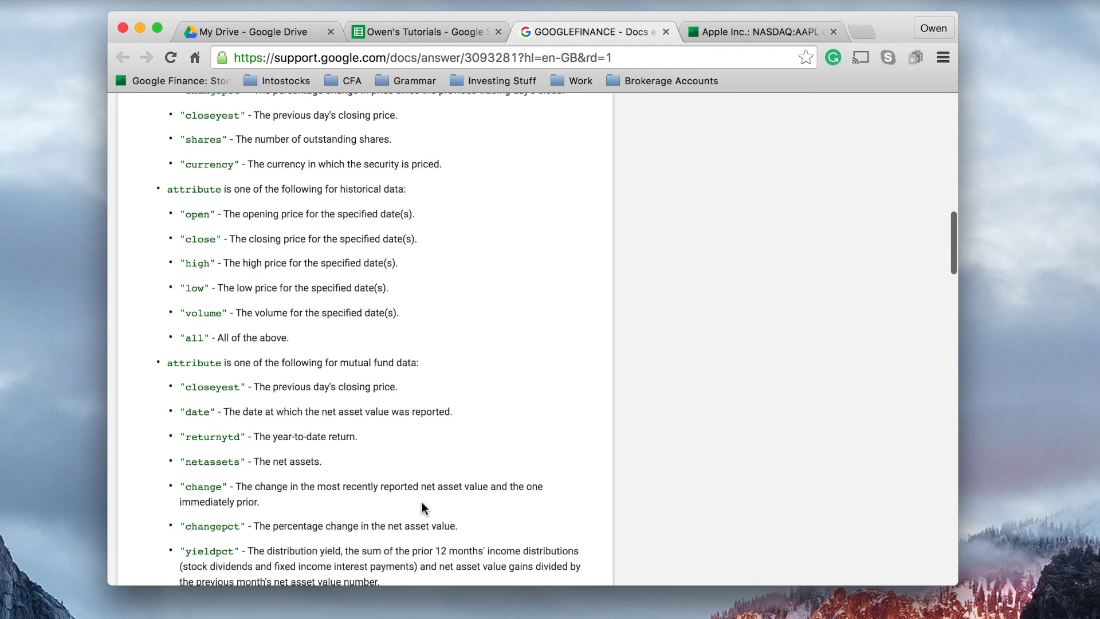
scroll(422, 502, down, 2)
scroll(422, 502, down, 2)
scroll(421, 501, down, 1)
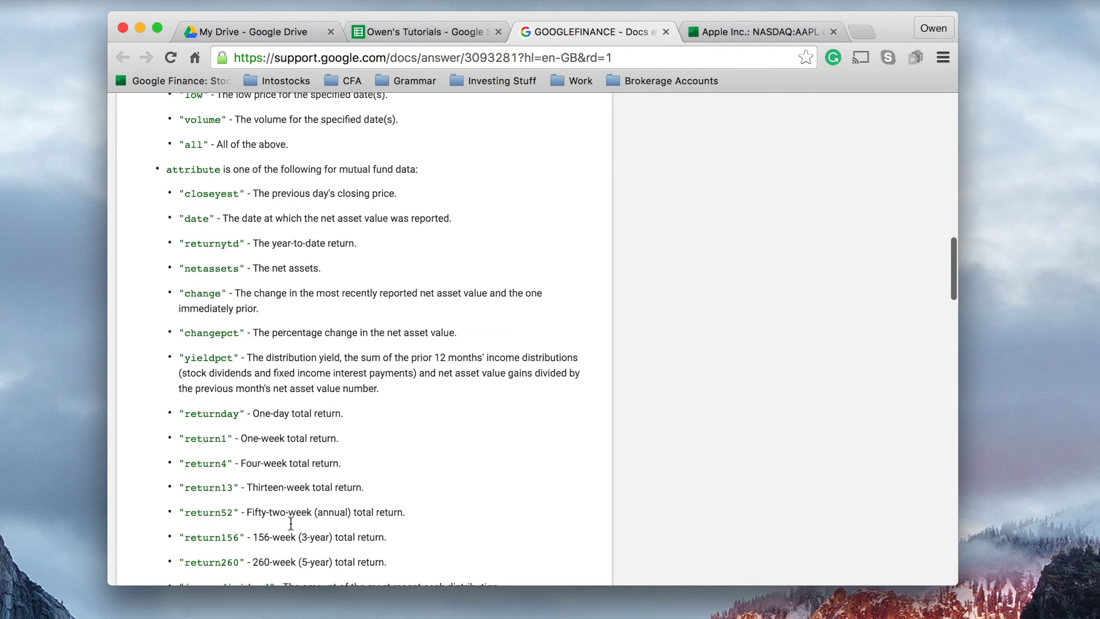
drag(187, 548, 330, 539)
scroll(356, 550, down, 5)
scroll(356, 550, up, 2)
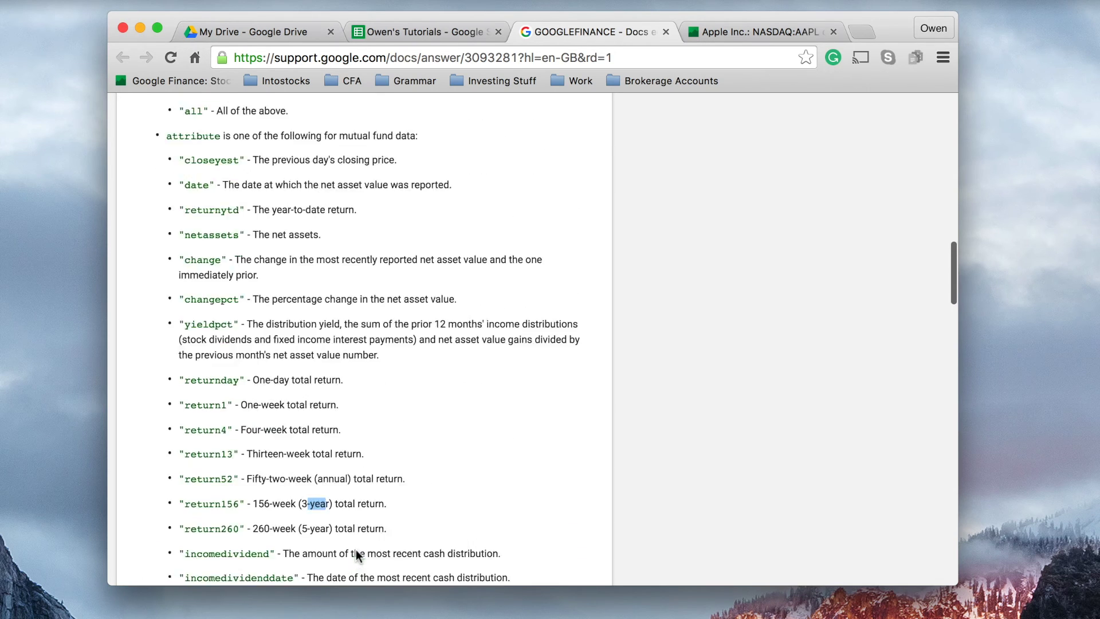
scroll(356, 550, up, 4)
scroll(356, 549, up, 4)
scroll(355, 550, up, 4)
scroll(355, 551, up, 1)
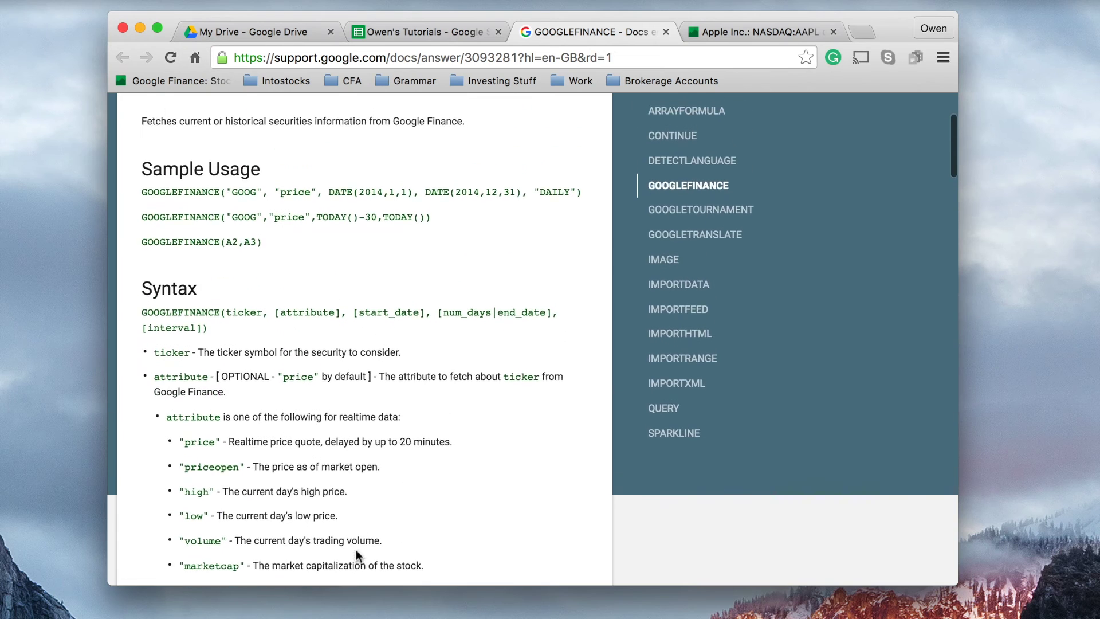
scroll(355, 551, up, 4)
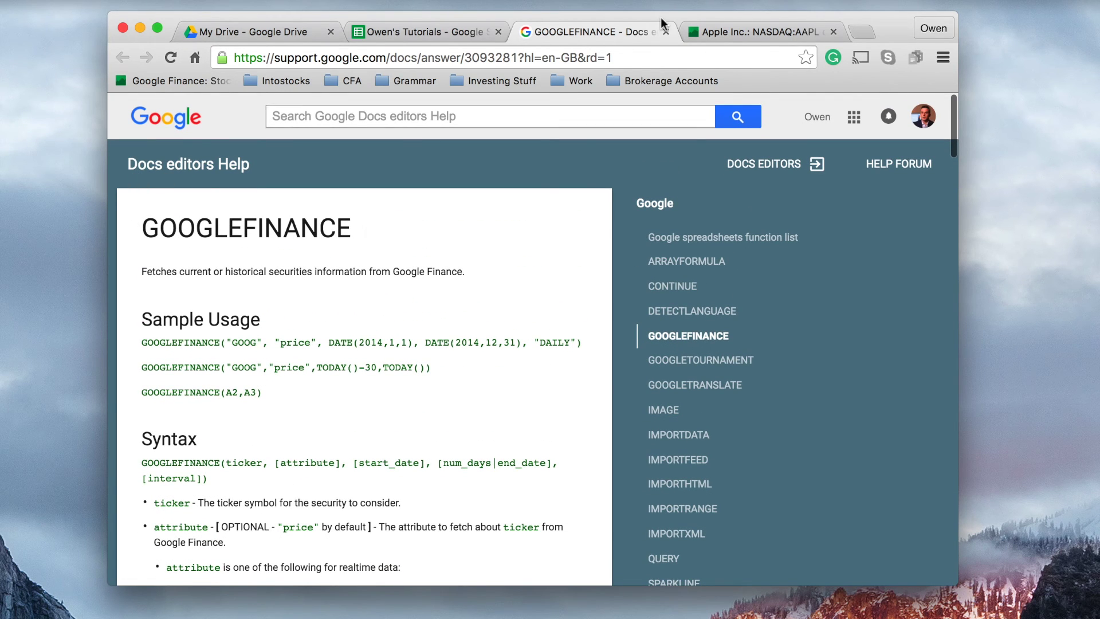
click(446, 31)
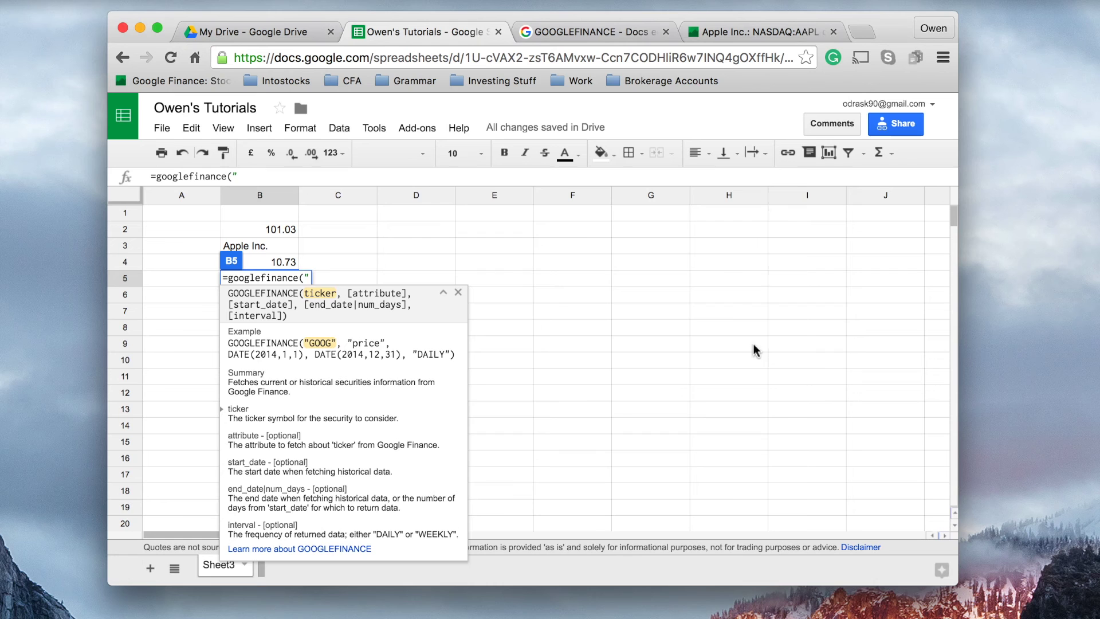
click(584, 32)
scroll(370, 375, down, 2)
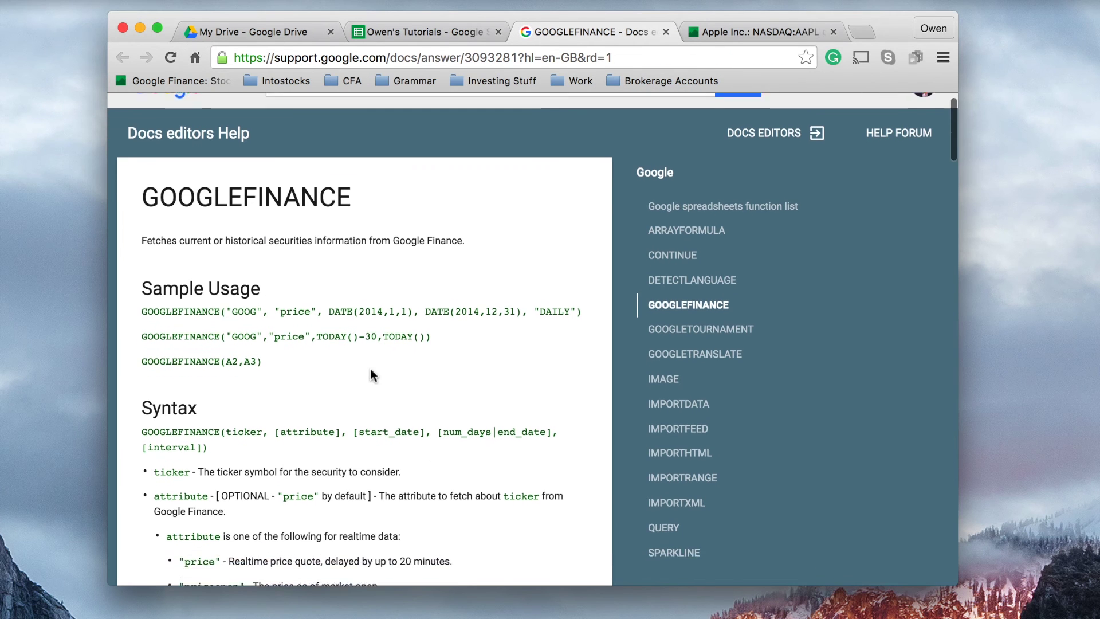
scroll(366, 370, down, 2)
scroll(355, 366, down, 2)
scroll(344, 366, down, 2)
scroll(300, 403, down, 1)
scroll(300, 403, down, 1)
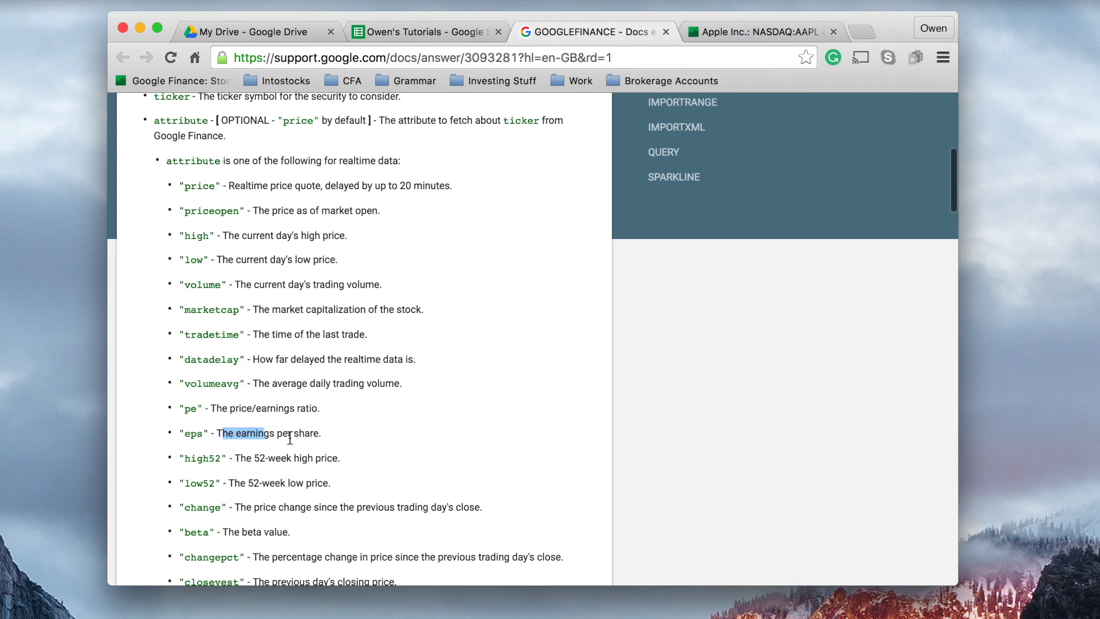
drag(222, 440, 319, 436)
click(202, 443)
double_click(208, 440)
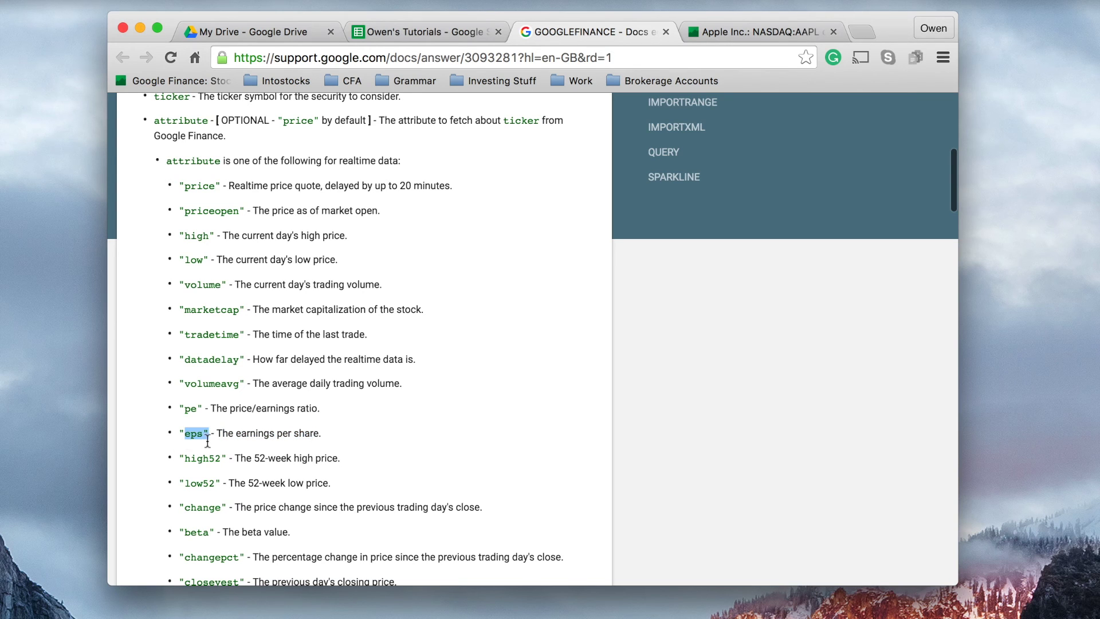
click(210, 440)
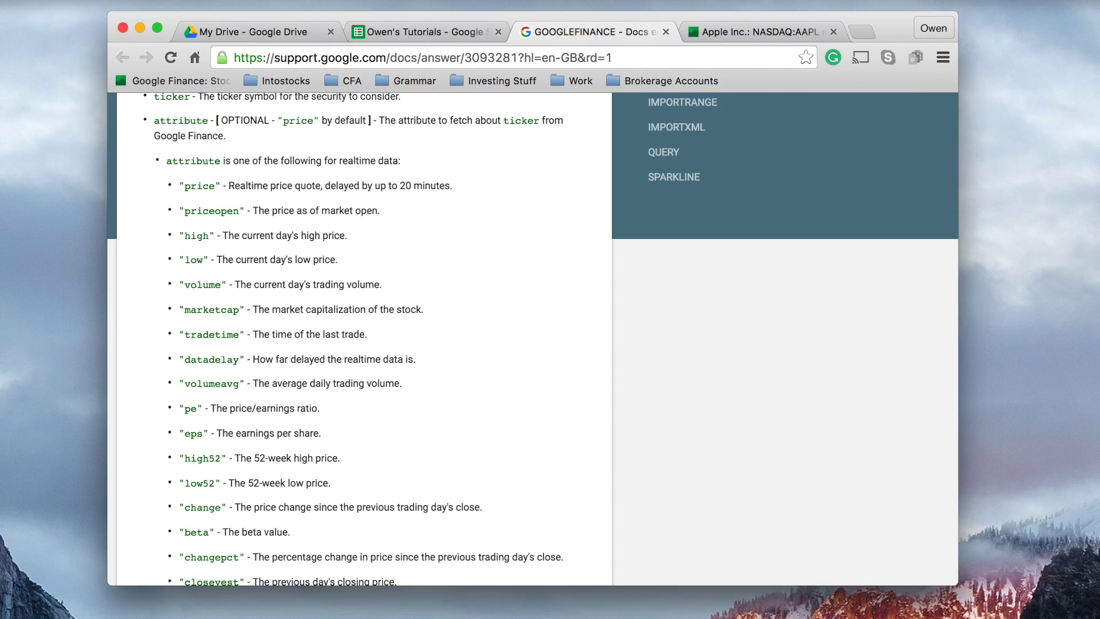
click(412, 28)
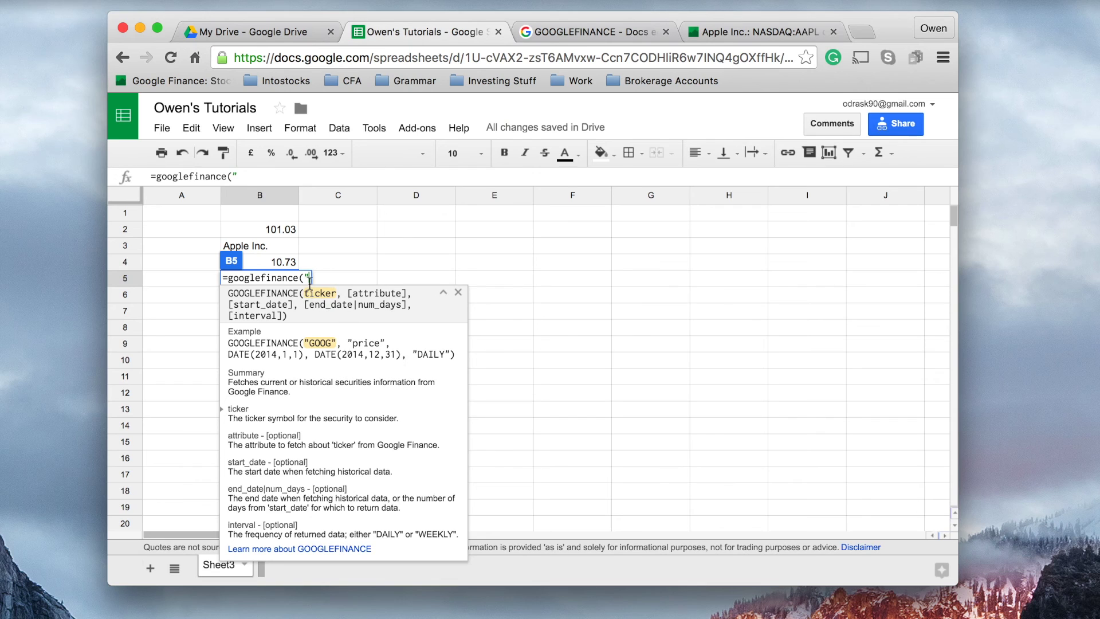
Enter =googlefinance("AAPL","eps") in B5 returning 9.41 and check its formula.
key(BackSpace)
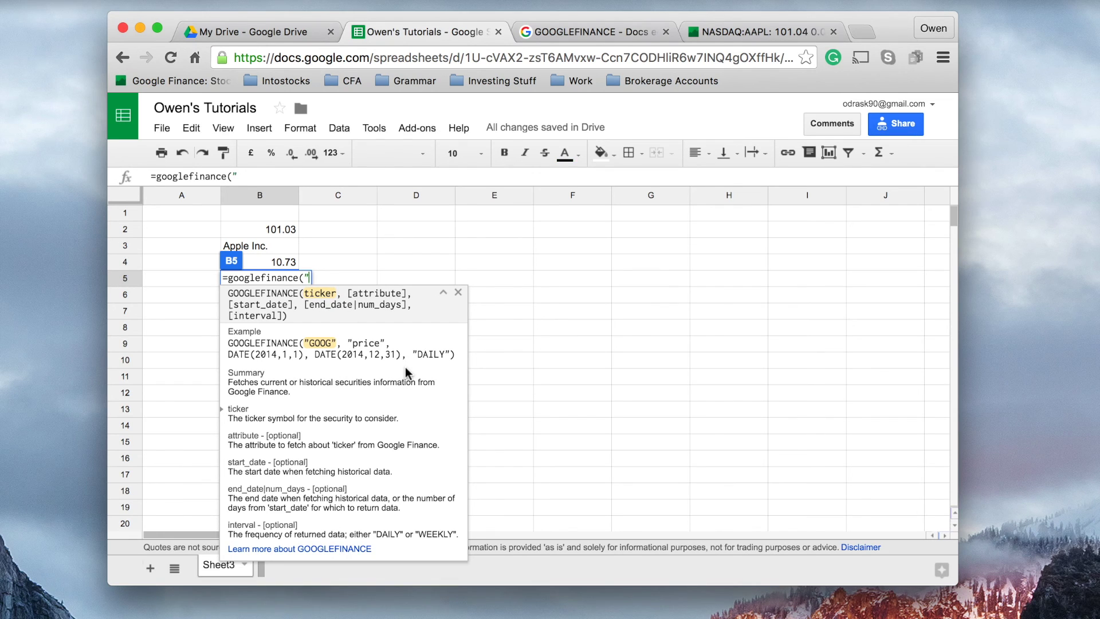
text("AAPL")
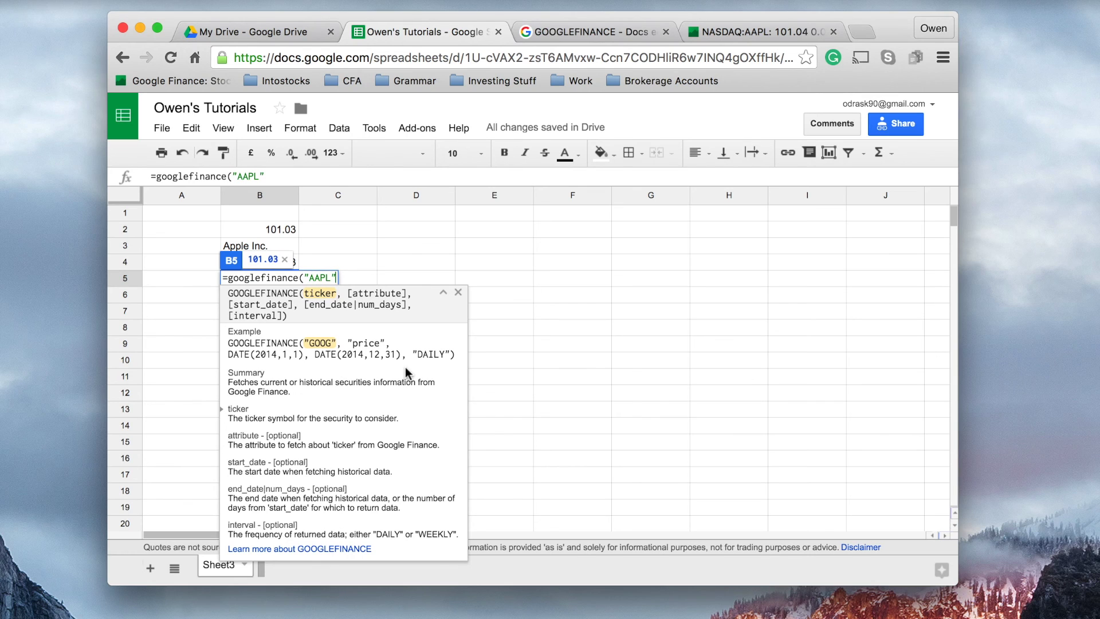
text(,")
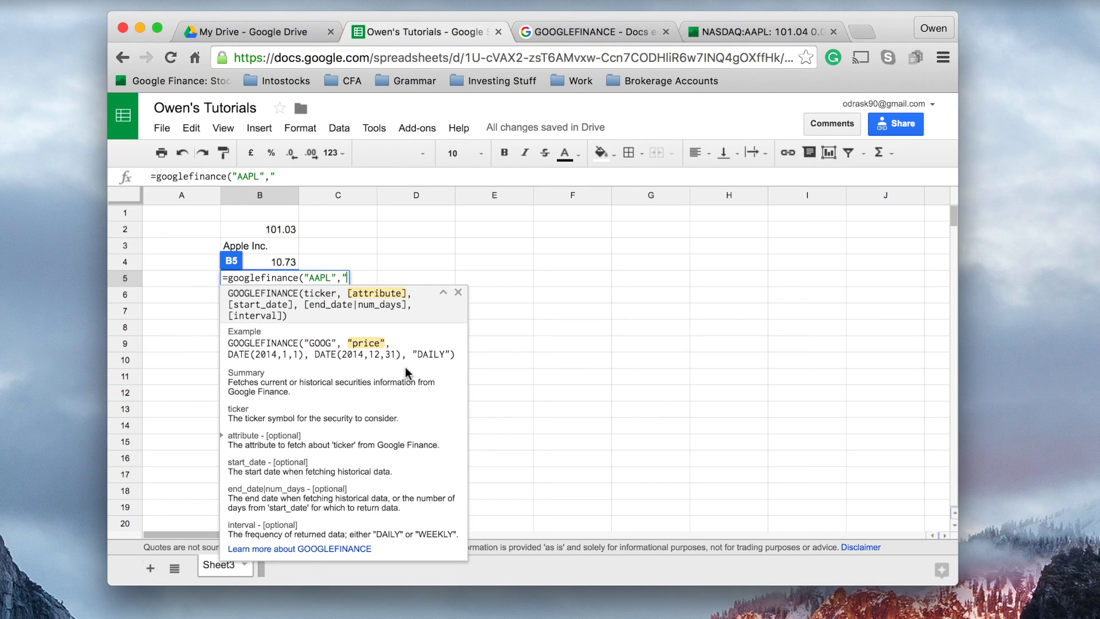
text(eps)
text(")
text())
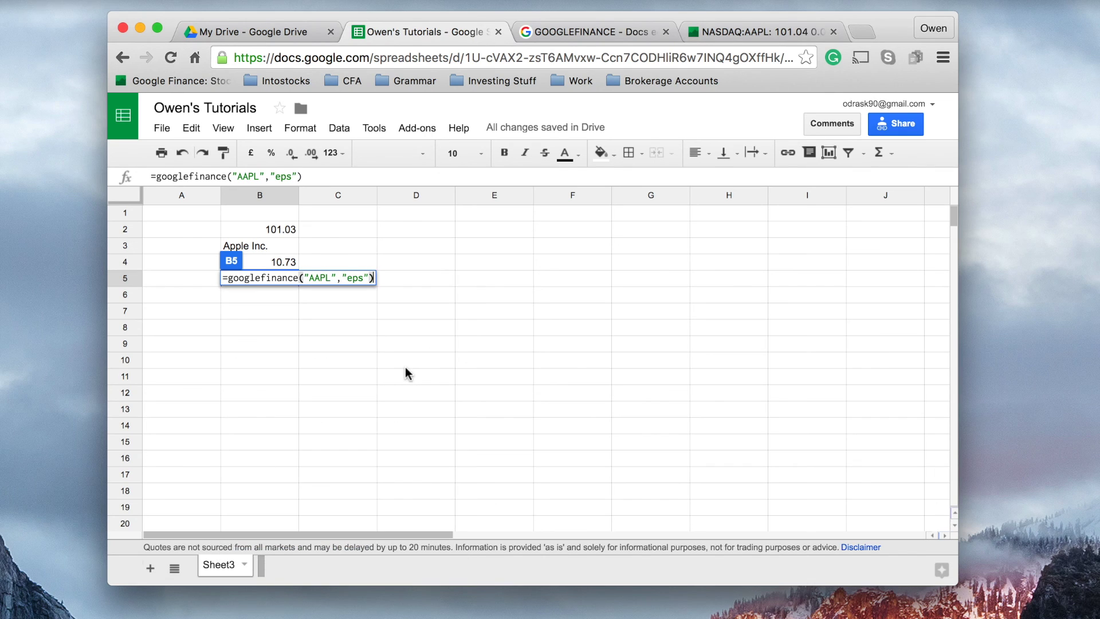
key(Return)
scroll(283, 303, right, 2)
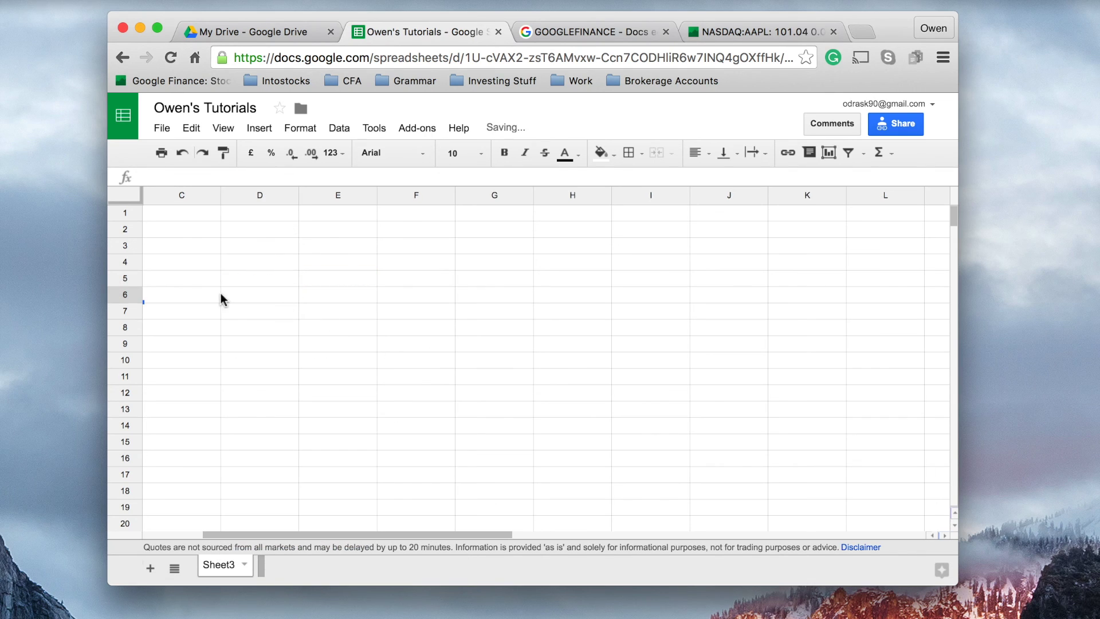
scroll(221, 297, left, 2)
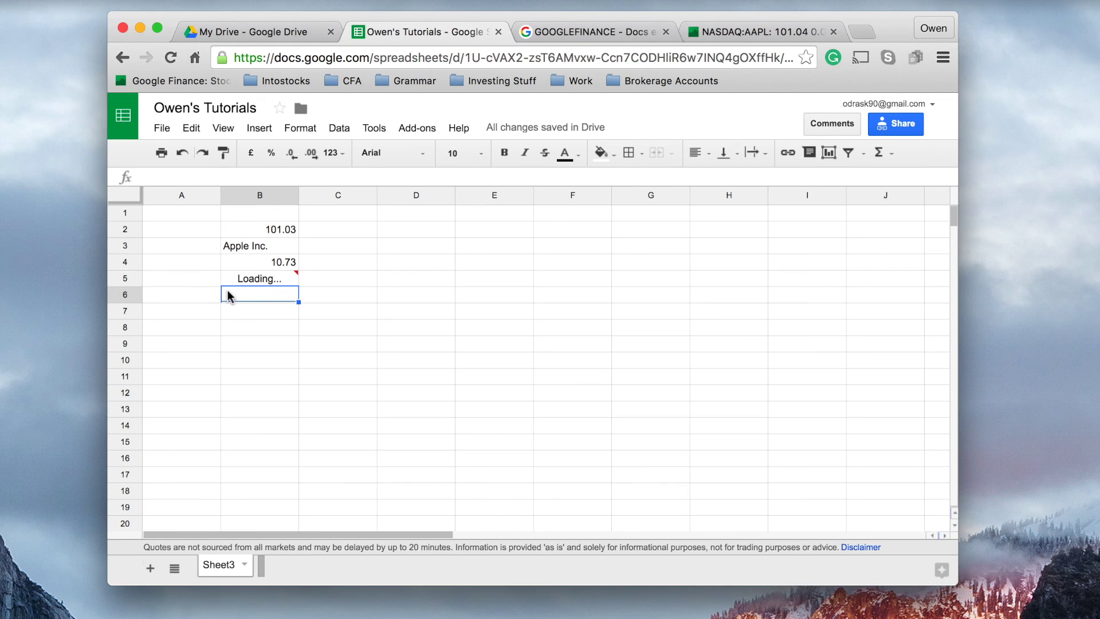
click(258, 283)
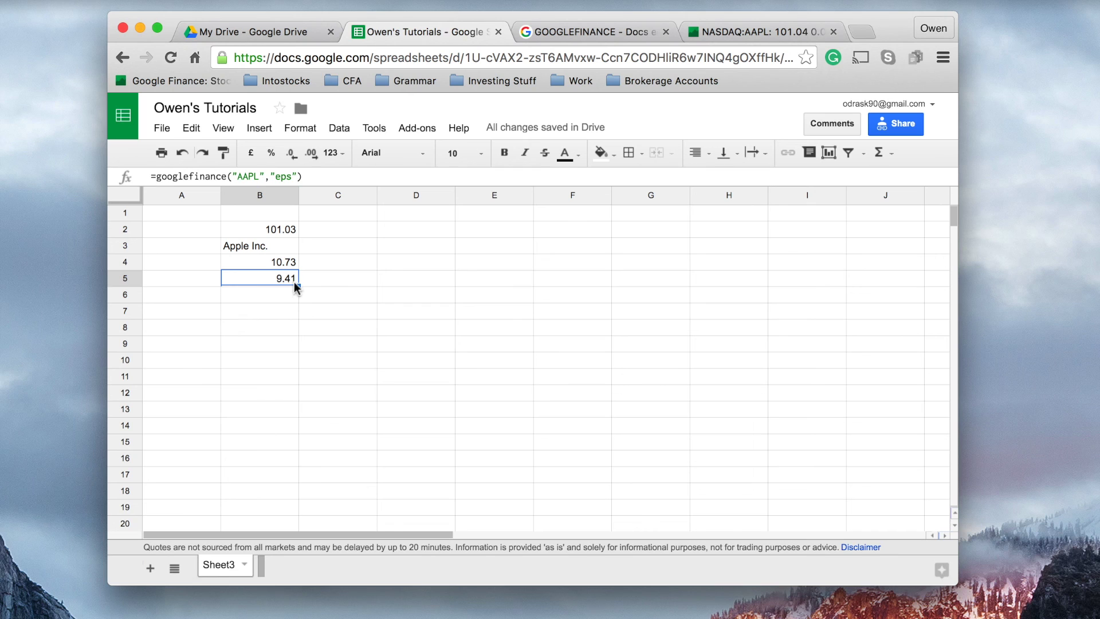
click(693, 36)
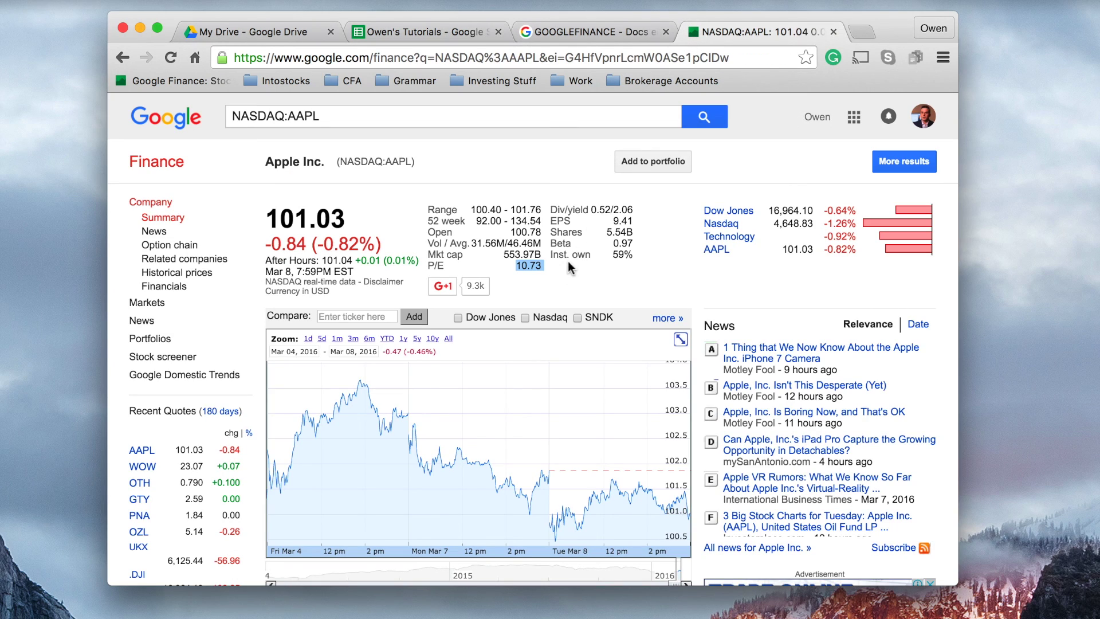
click(571, 268)
drag(631, 225, 602, 254)
click(655, 229)
click(585, 32)
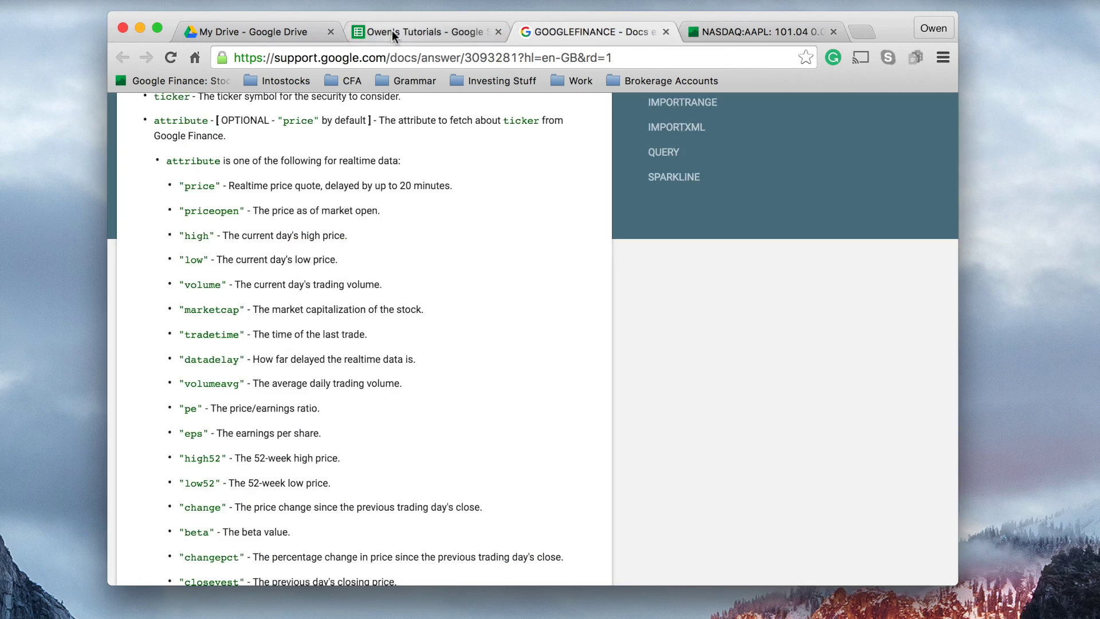
click(421, 32)
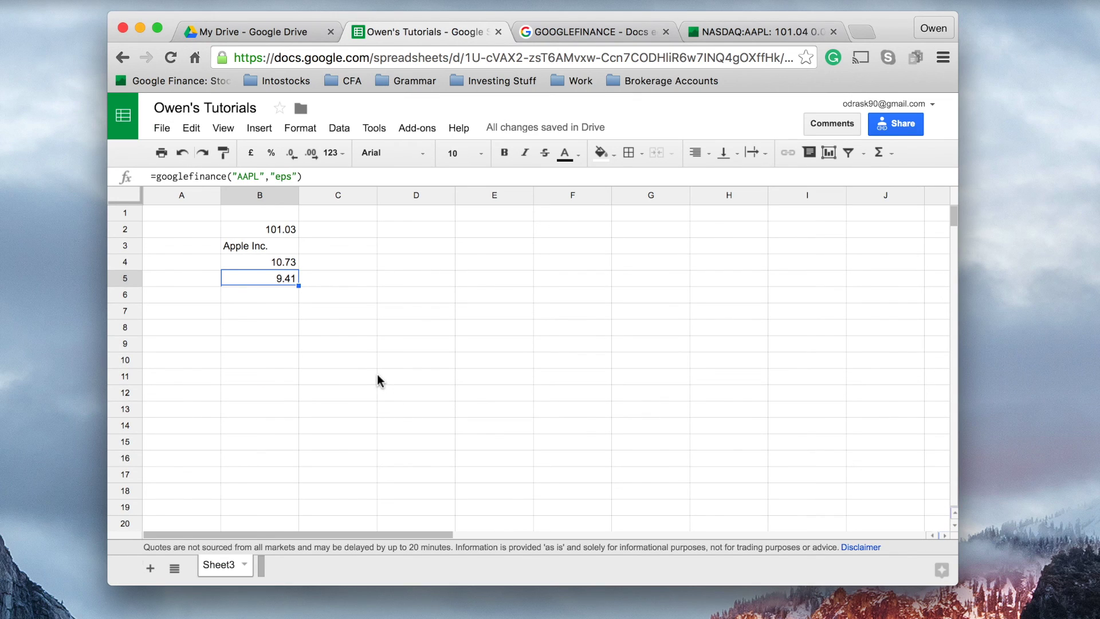